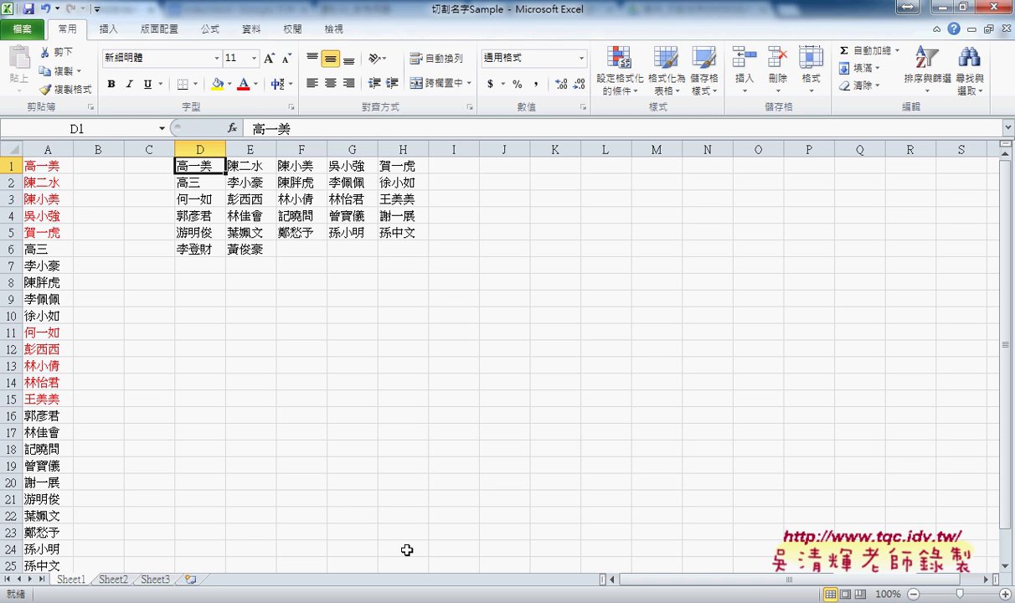
Select the name list in column A, then the first five names A1:A5 and grid row D1:H1
click(41, 149)
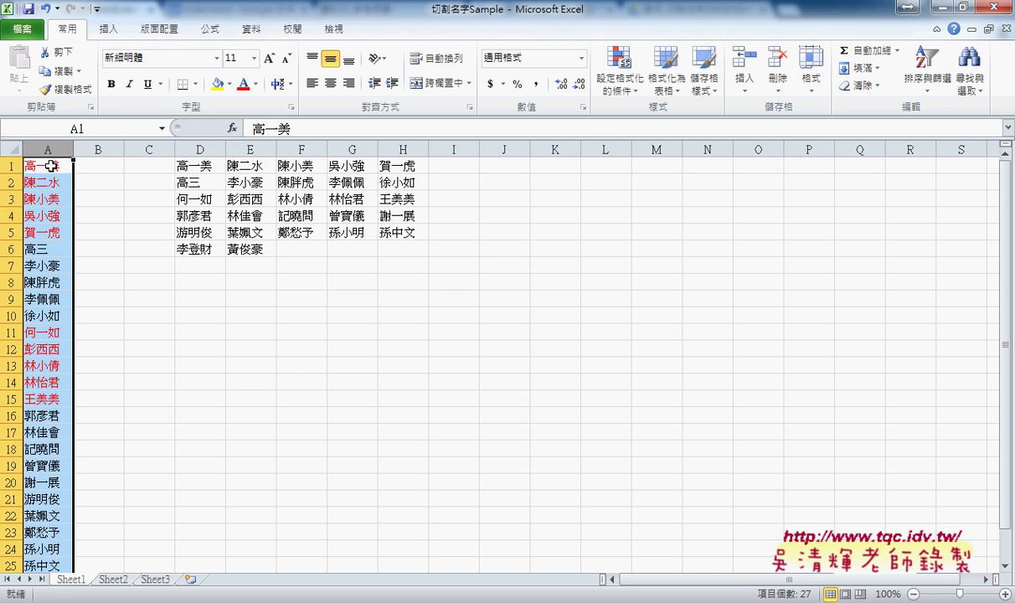
drag(46, 164, 47, 225)
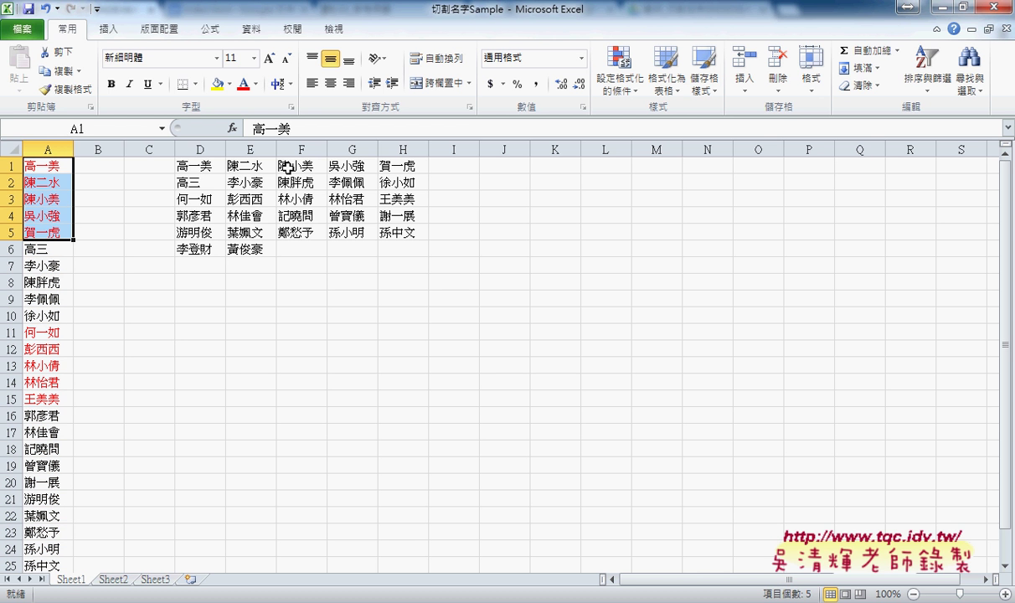
drag(206, 165, 385, 174)
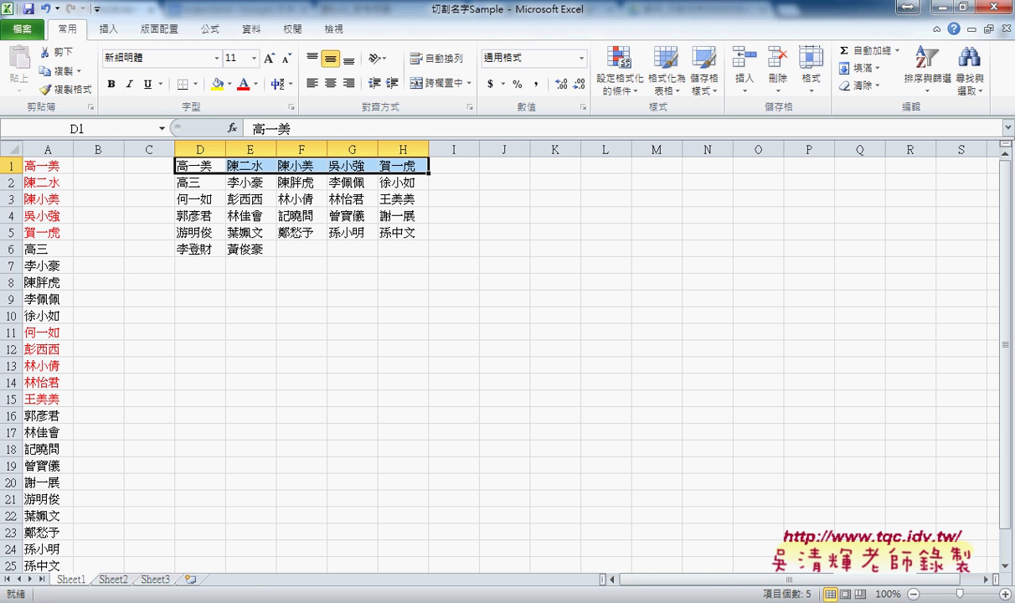
In Drive, navigate through _雲端白板畫面(2015) and 其他補充範例(89) into 01_入門, briefly trying grid view
click(266, 470)
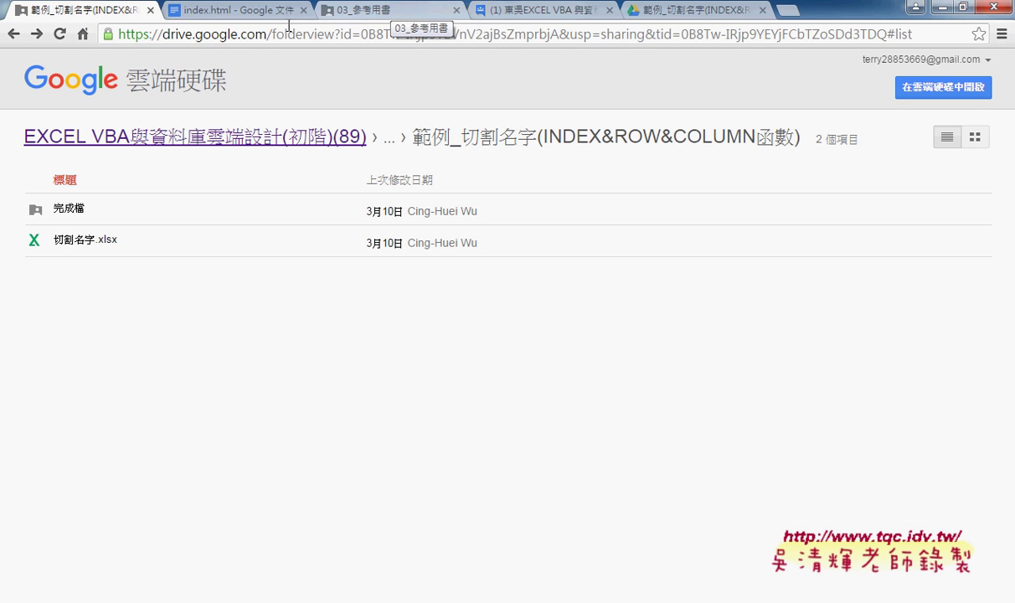
click(84, 144)
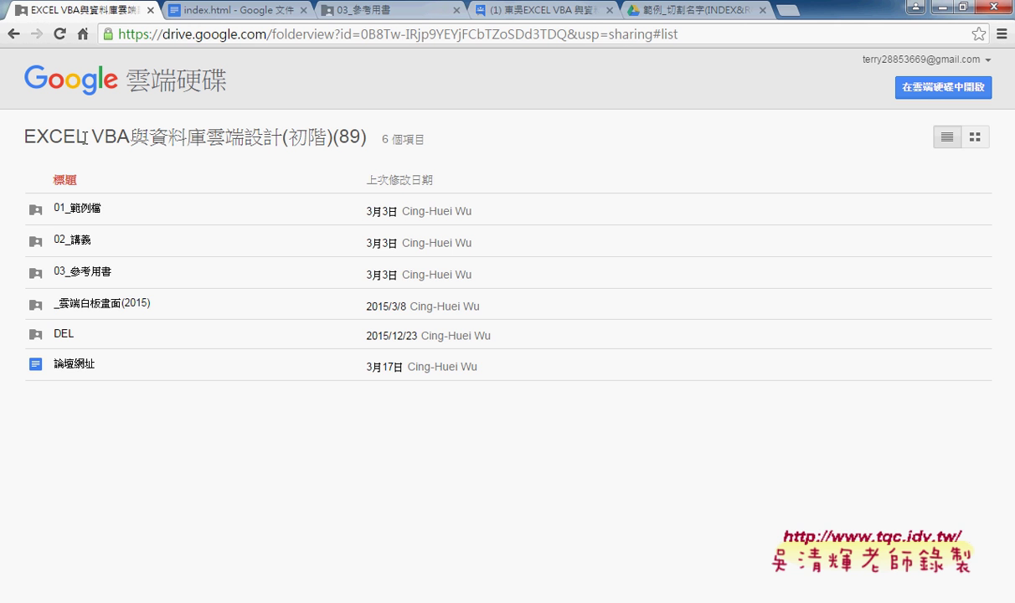
click(119, 306)
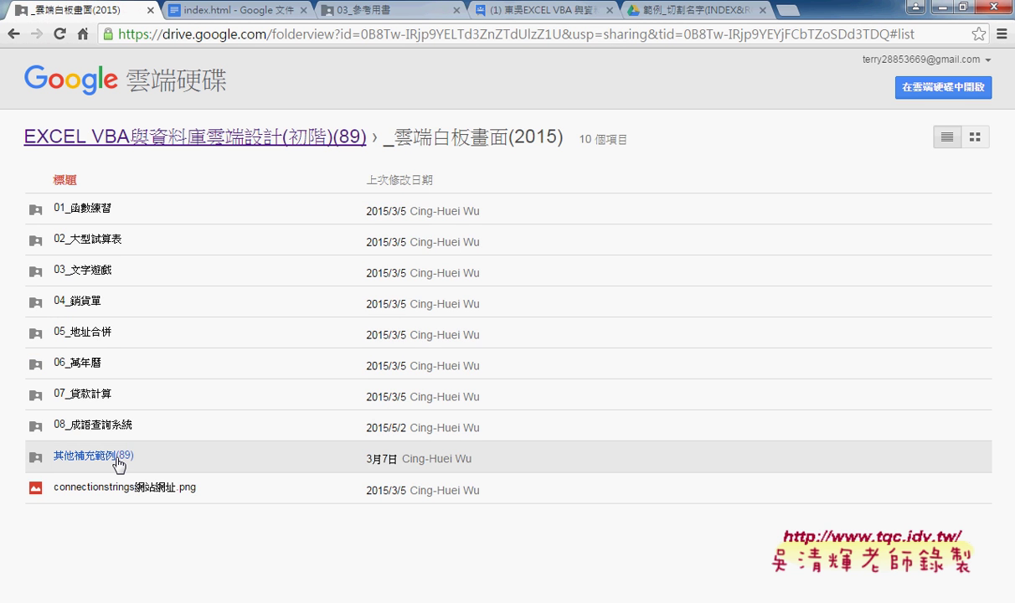
click(117, 456)
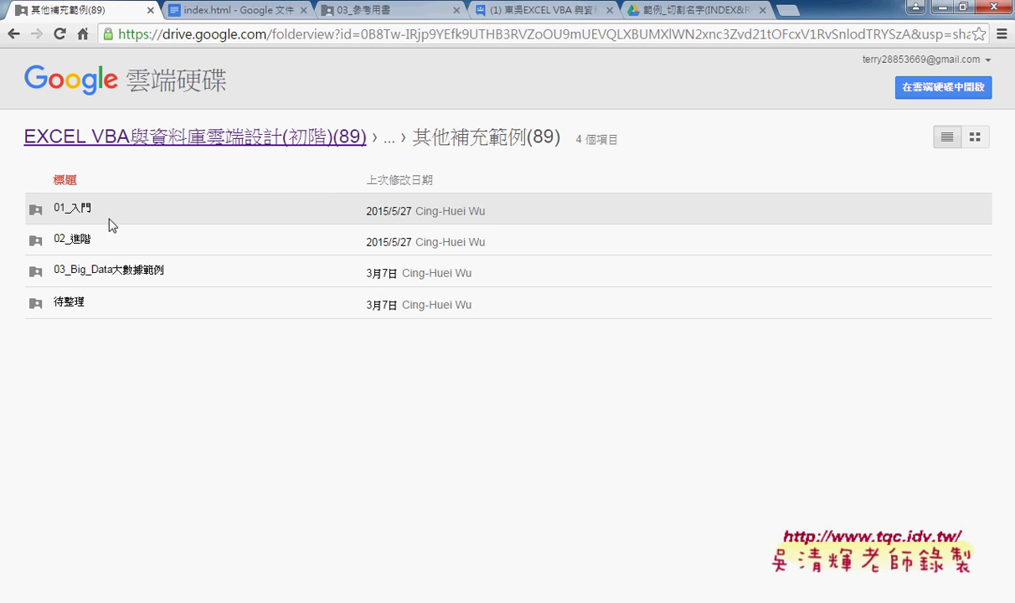
click(80, 211)
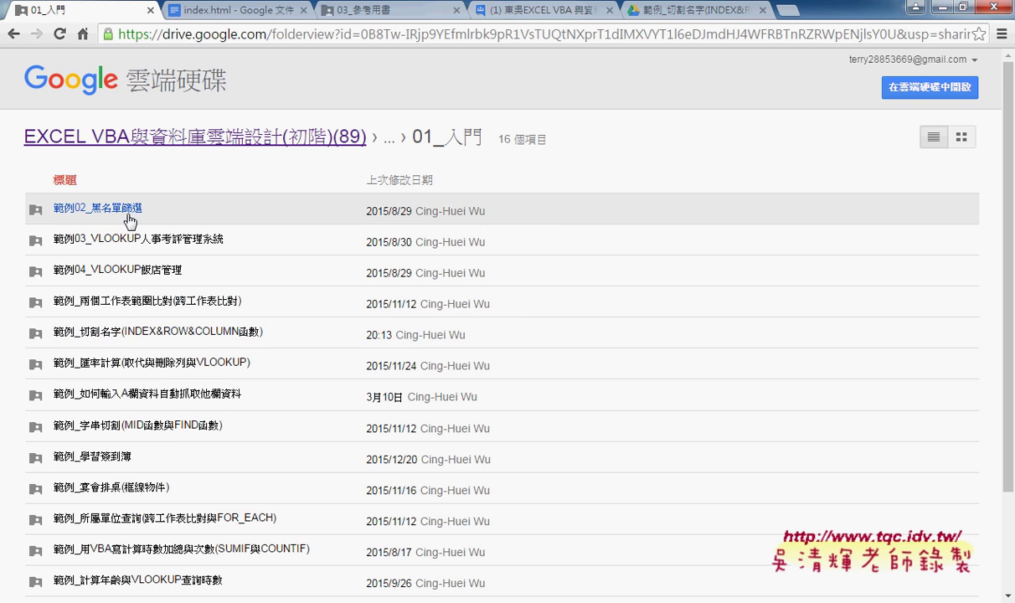
click(956, 140)
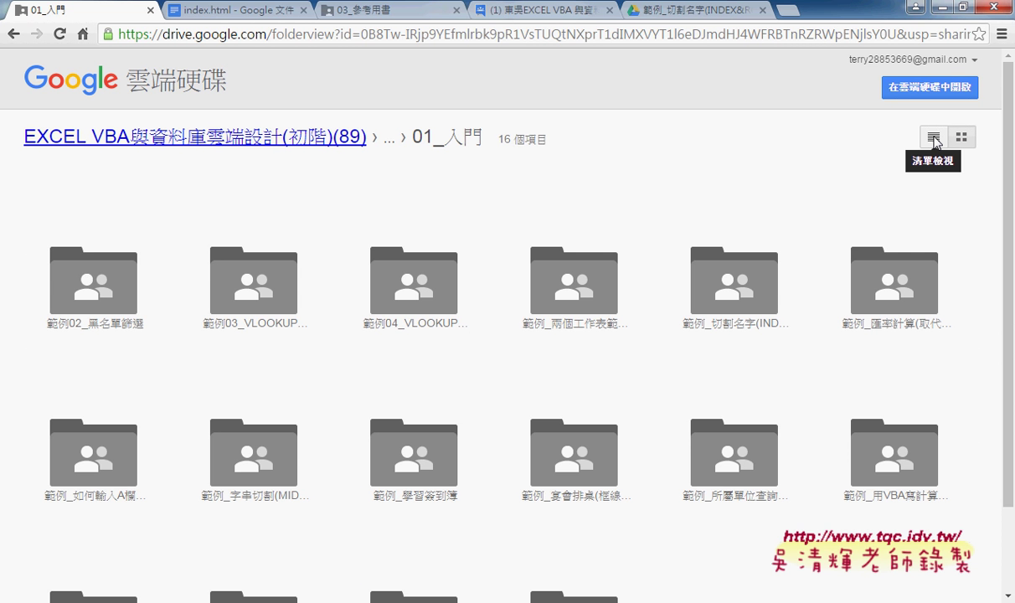
click(935, 139)
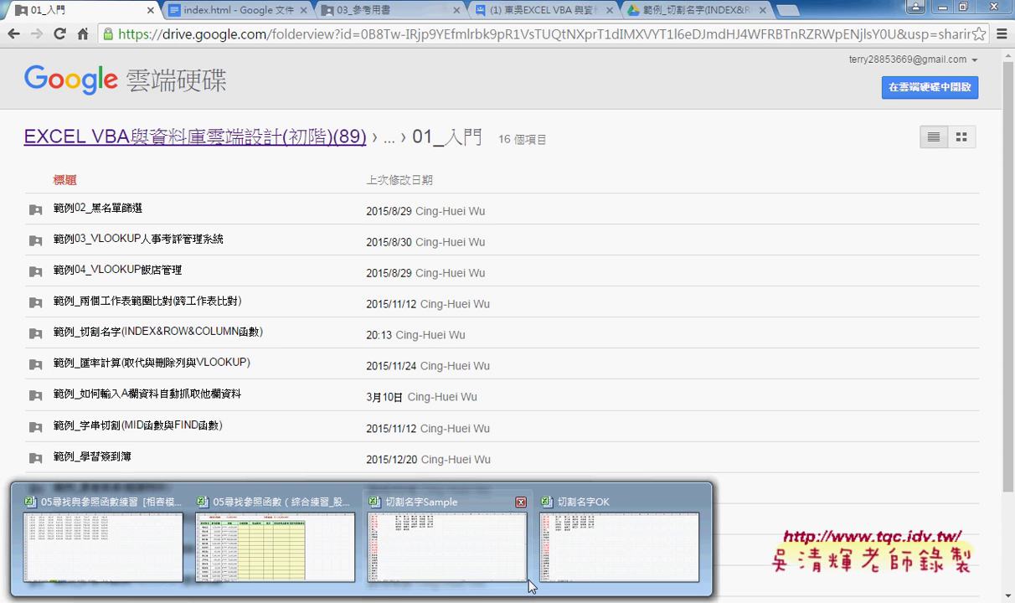
In the 切割名字OK workbook, open the INDEX argument breakdown for C1's formula
click(626, 551)
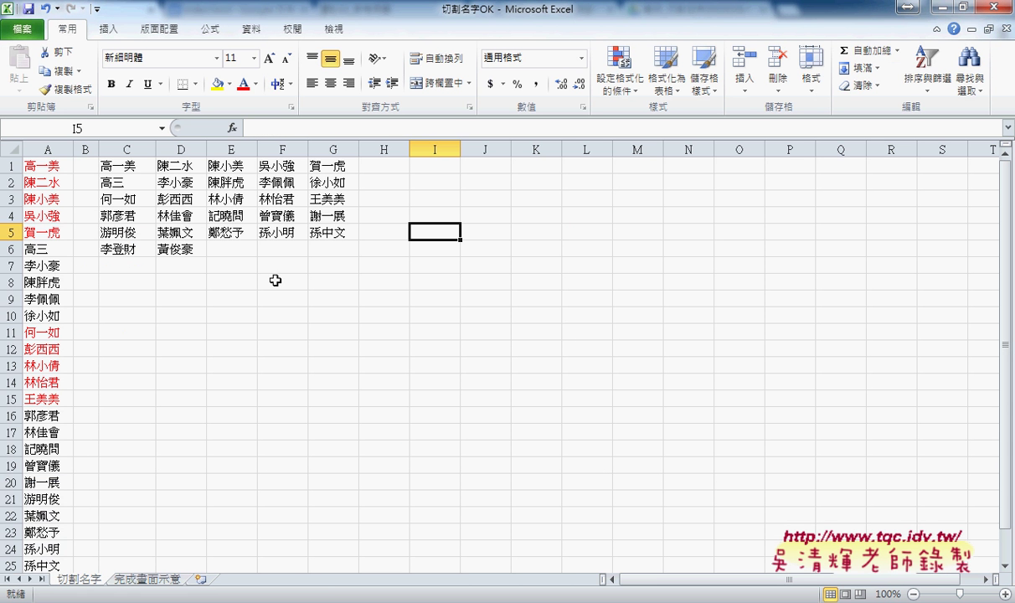
click(145, 168)
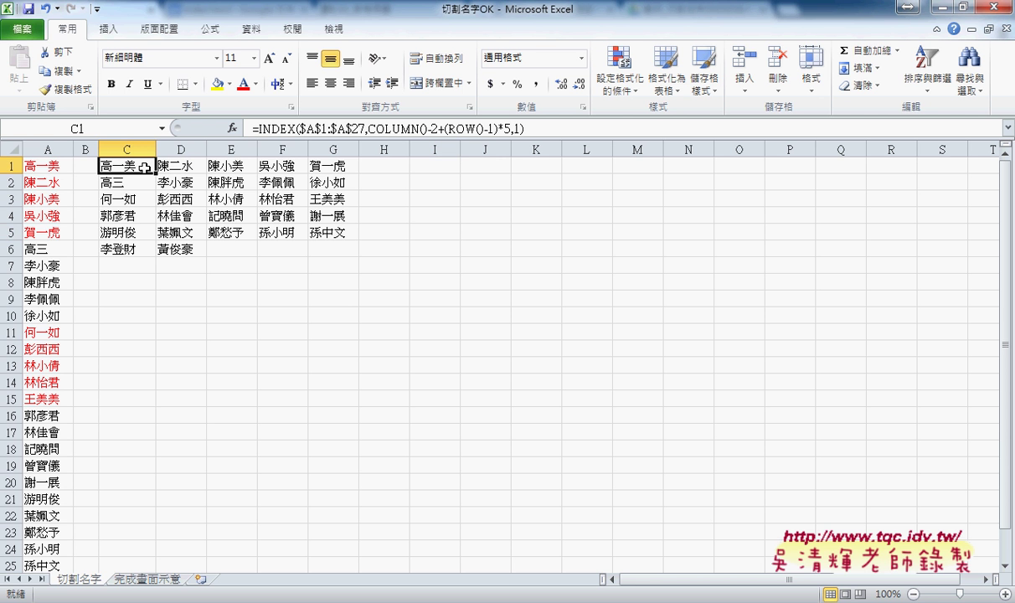
click(232, 128)
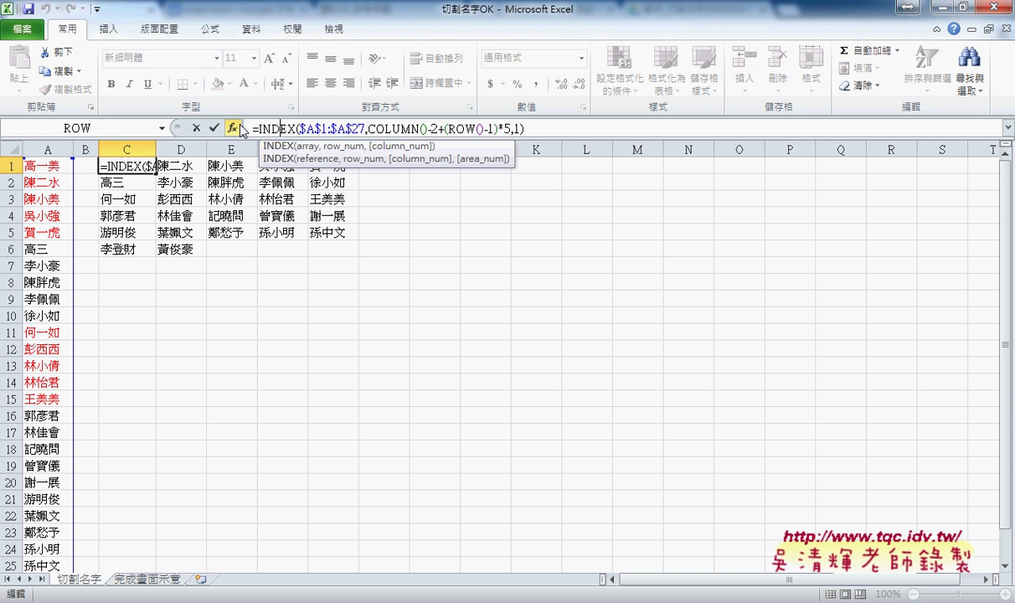
click(689, 308)
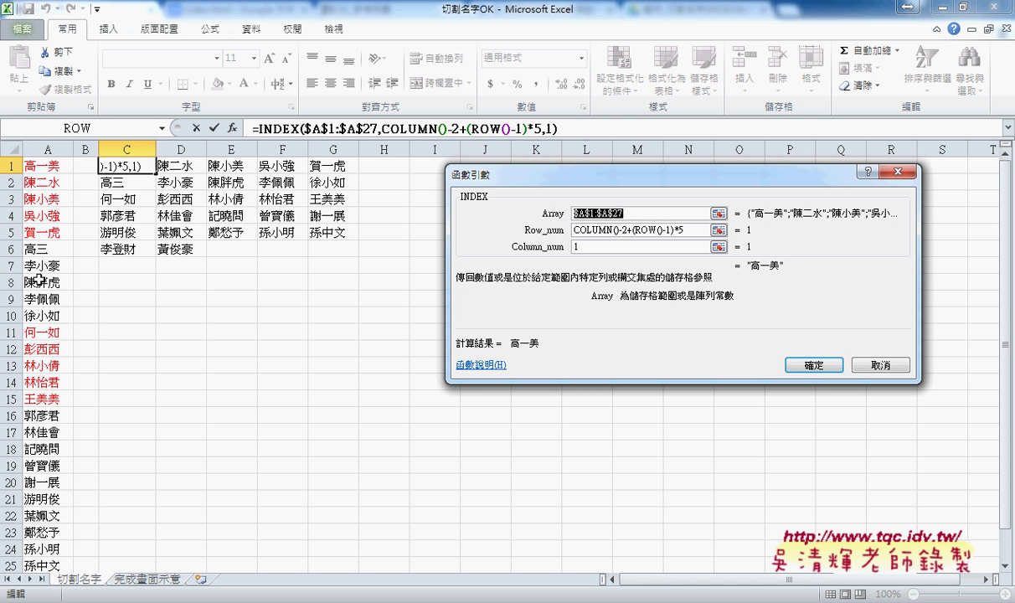
Inspect the Row_num COLUMN()-2+(ROW()-1)*5 and Column_num 1 arguments
click(700, 230)
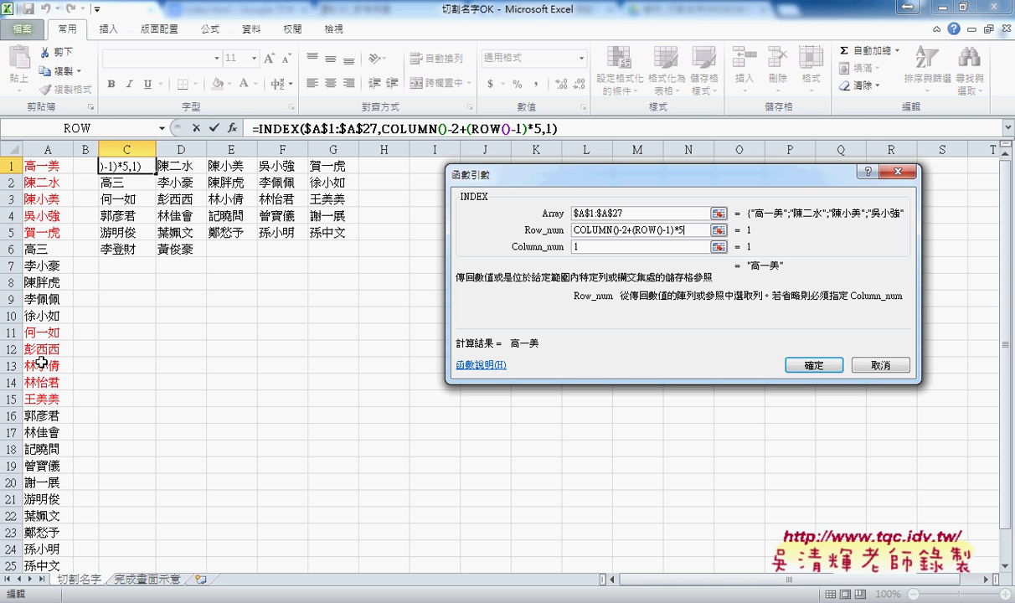
click(578, 247)
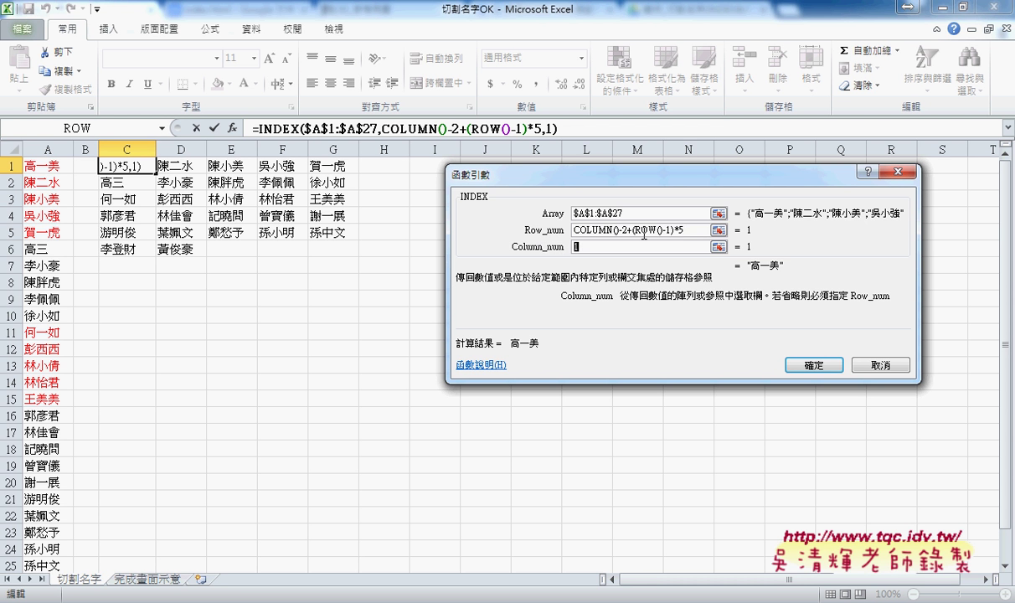
click(647, 229)
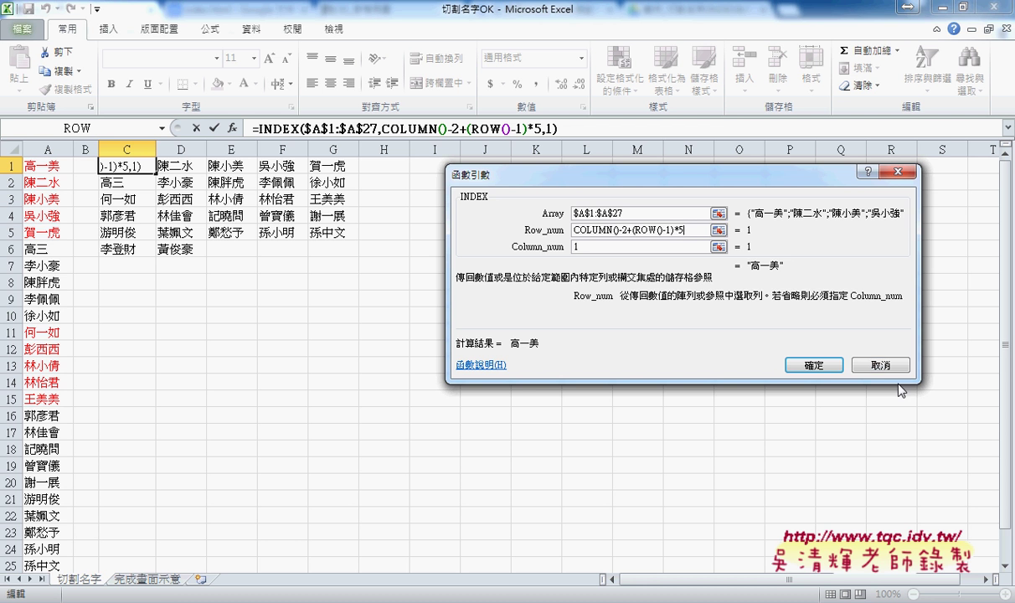
Fill C1's INDEX formula through G6, then clear the #REF! errors in E6:G6
click(804, 365)
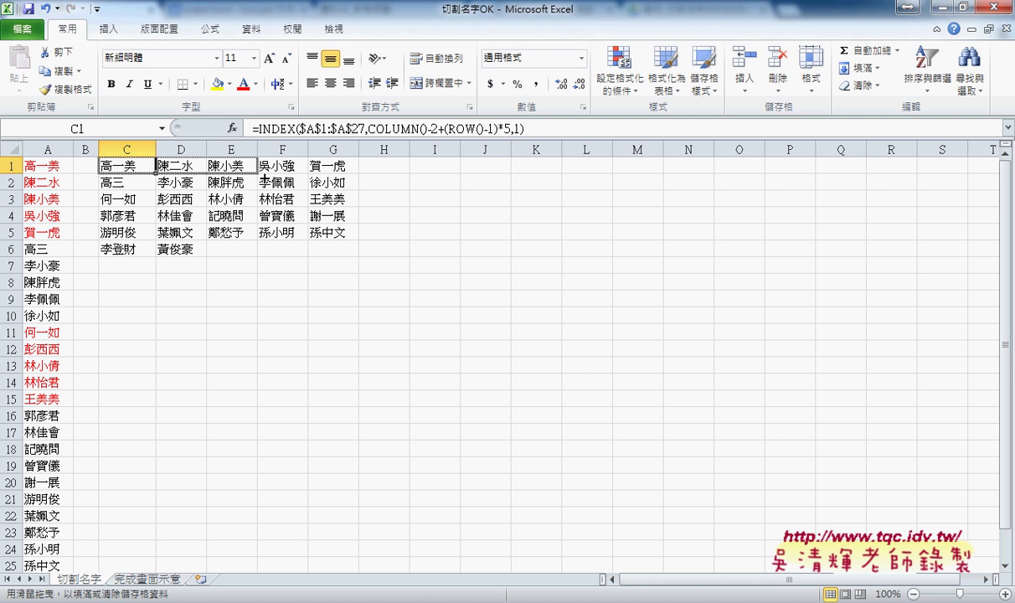
mouse_move(263, 179)
mouse_down()
mouse_move(359, 173)
mouse_move(359, 260)
mouse_up()
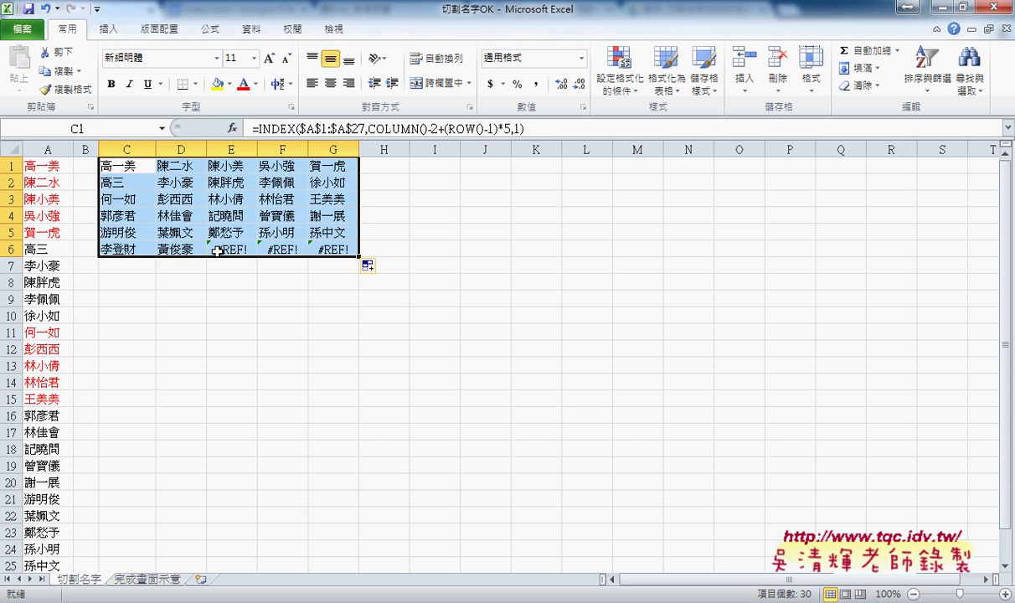
mouse_move(213, 249)
mouse_down()
mouse_move(298, 260)
mouse_move(340, 251)
mouse_up()
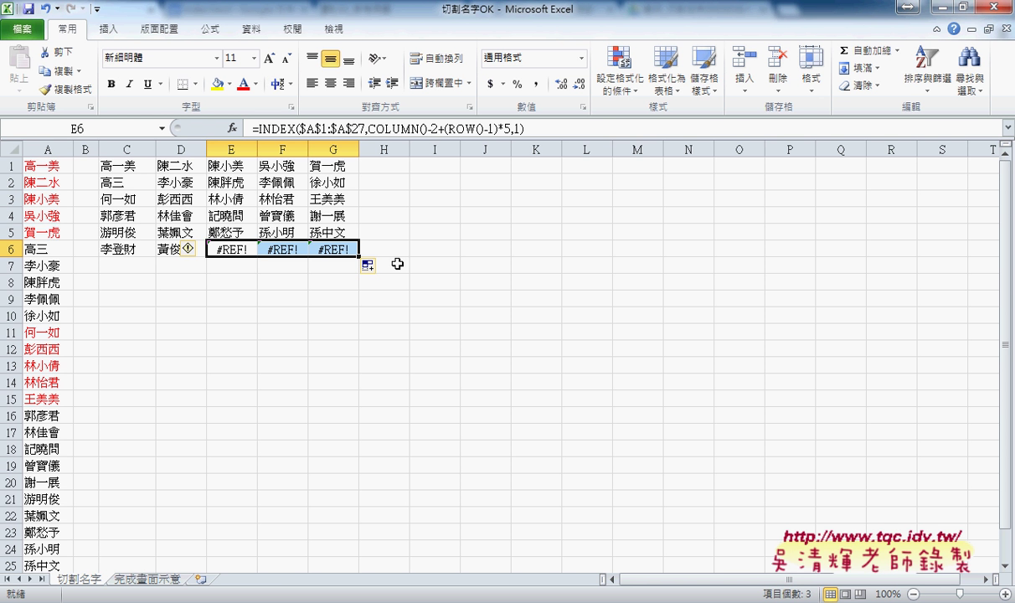
key(Delete)
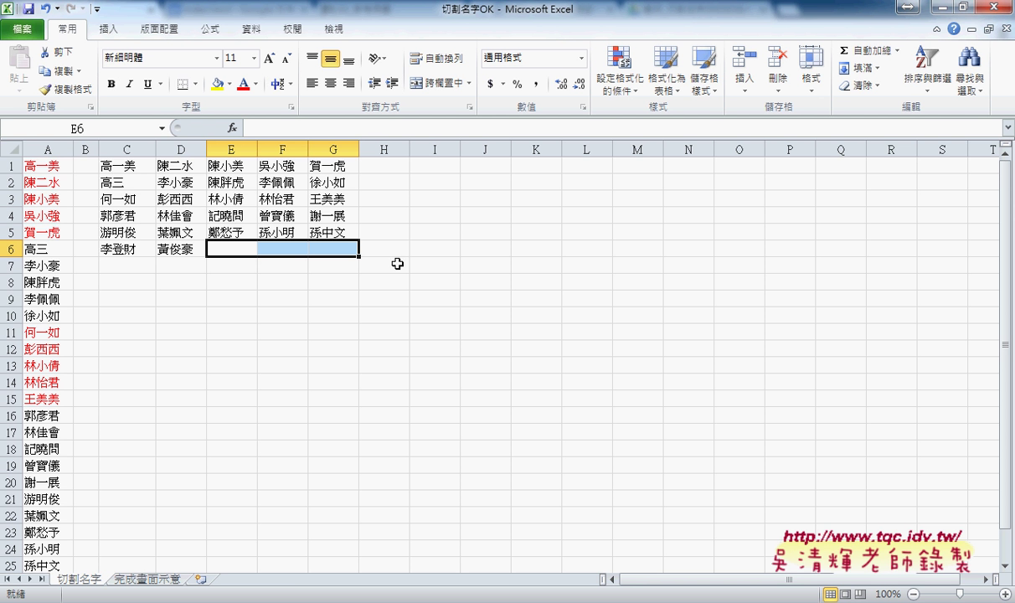
Preview the 完成畫面示意 sheet, return to 切割名字, then switch to the 05尋找與參照函數練習 workbook
click(158, 579)
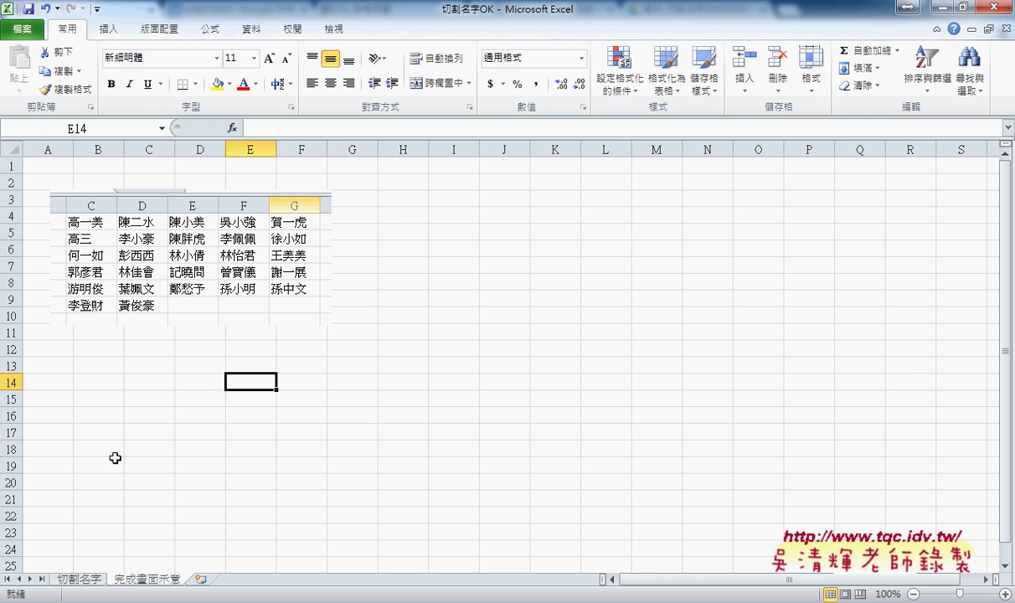
click(90, 580)
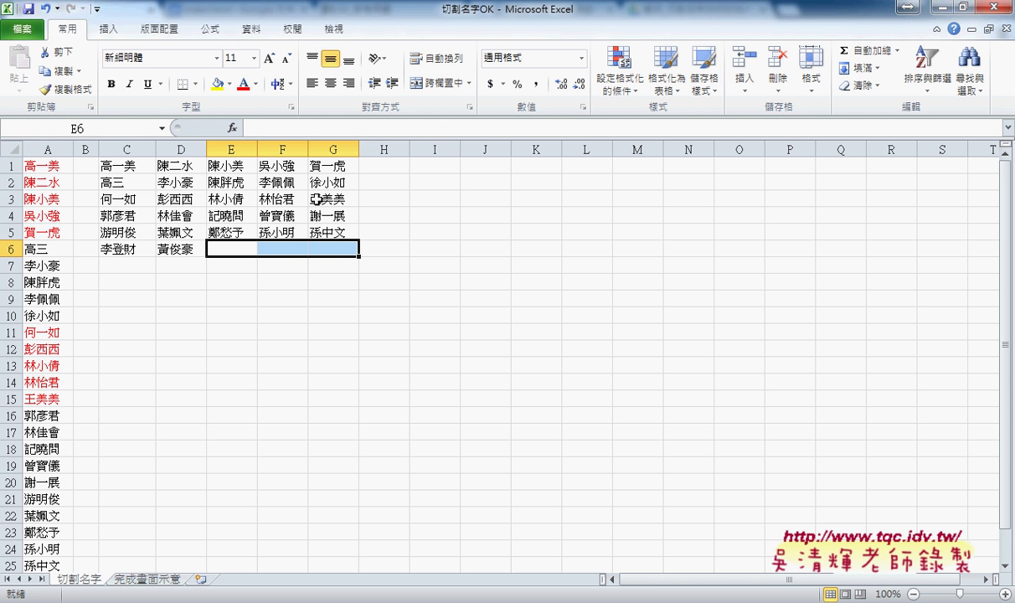
click(344, 602)
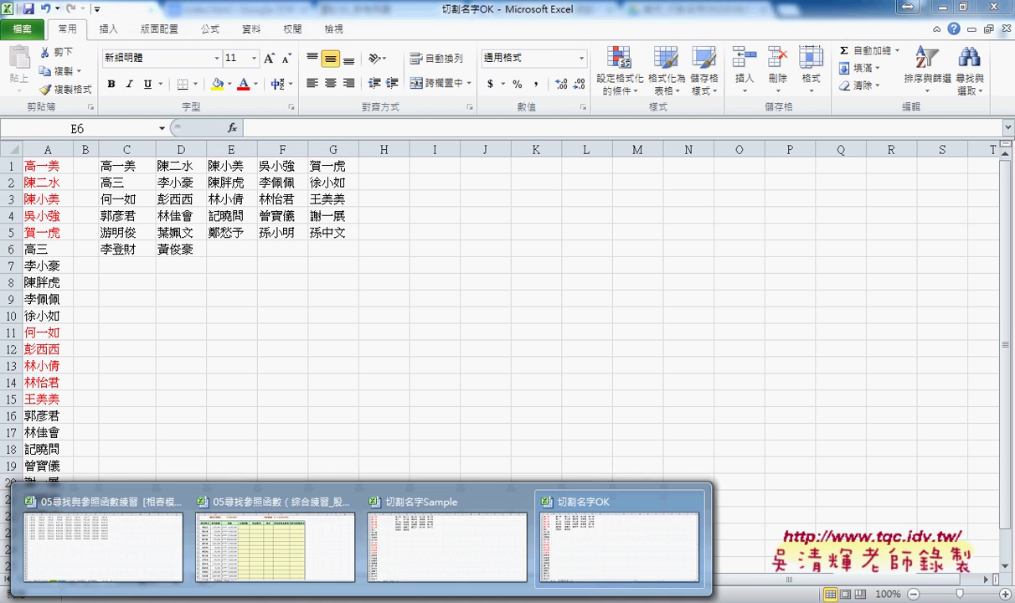
click(171, 511)
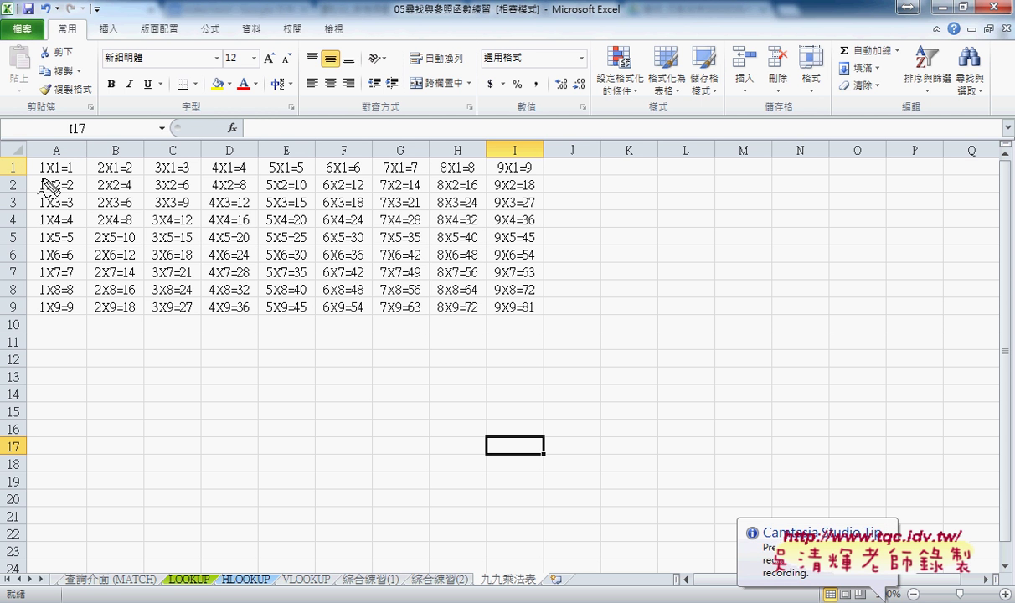
drag(38, 177, 84, 177)
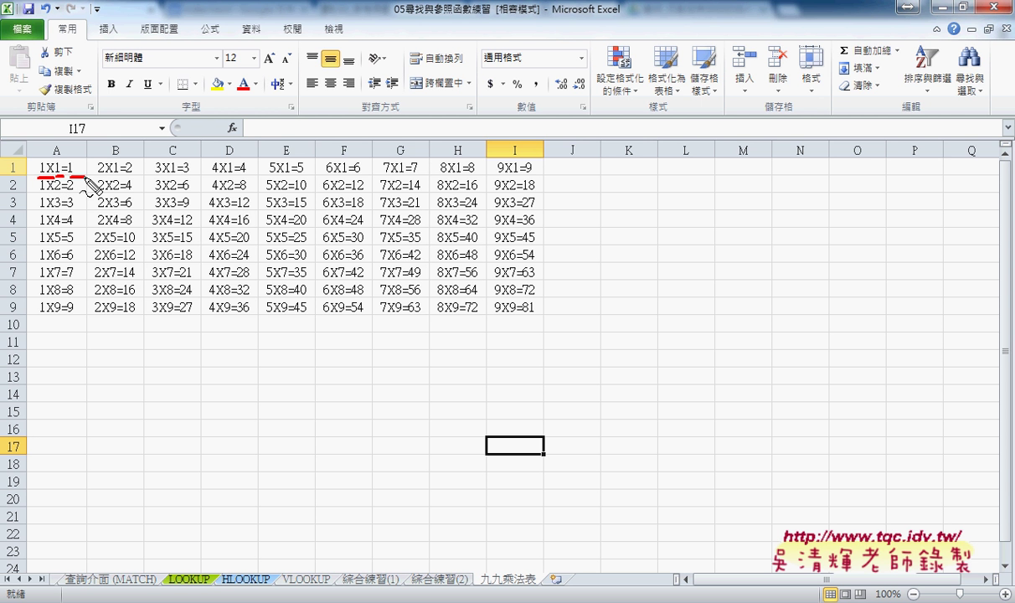
key(Escape)
click(74, 164)
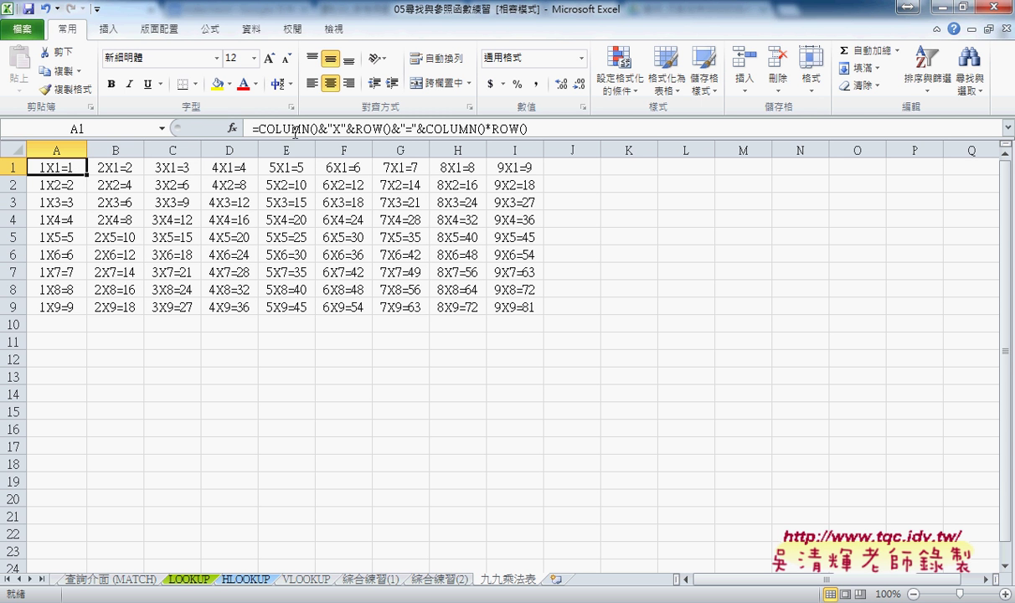
drag(318, 128, 355, 128)
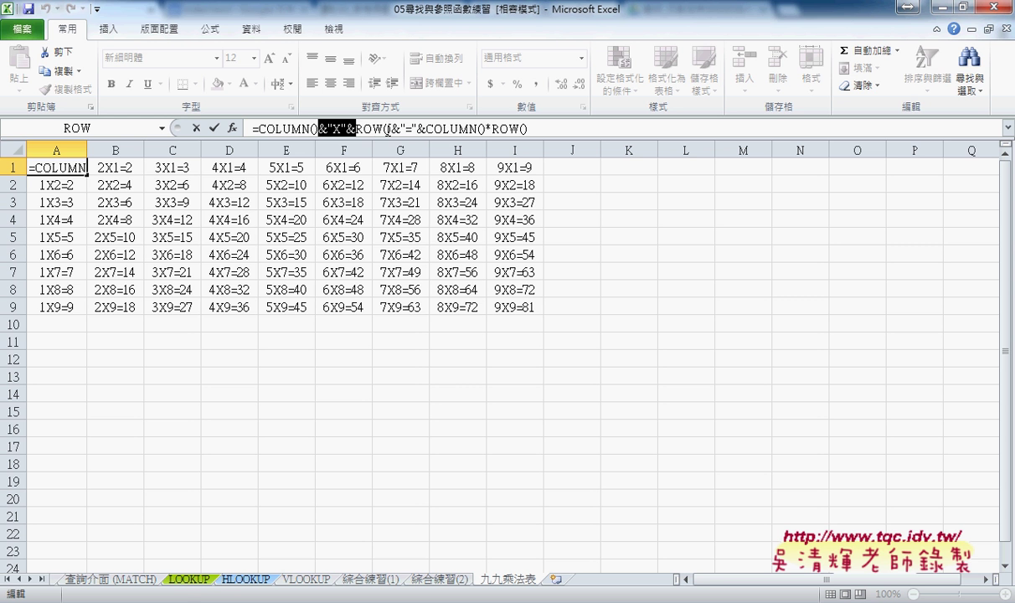
drag(356, 128, 393, 129)
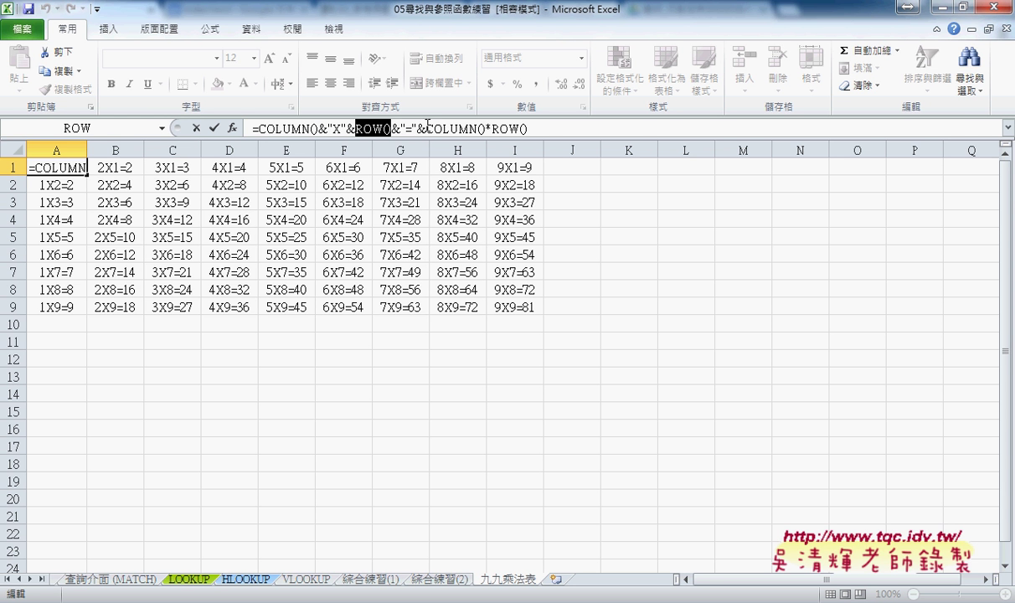
mouse_move(416, 129)
mouse_down()
mouse_move(425, 128)
mouse_move(393, 128)
mouse_up()
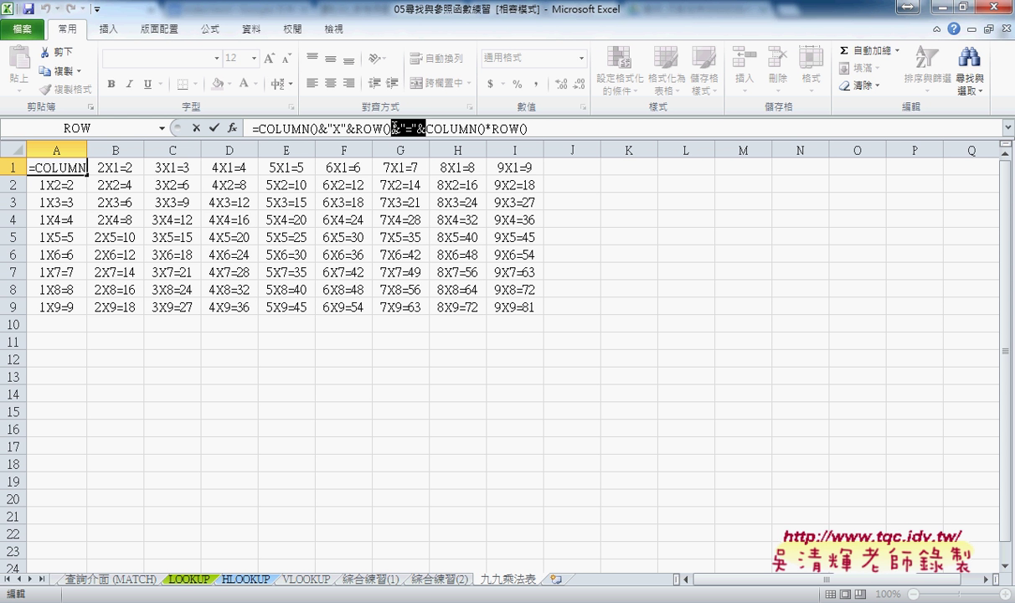
click(433, 128)
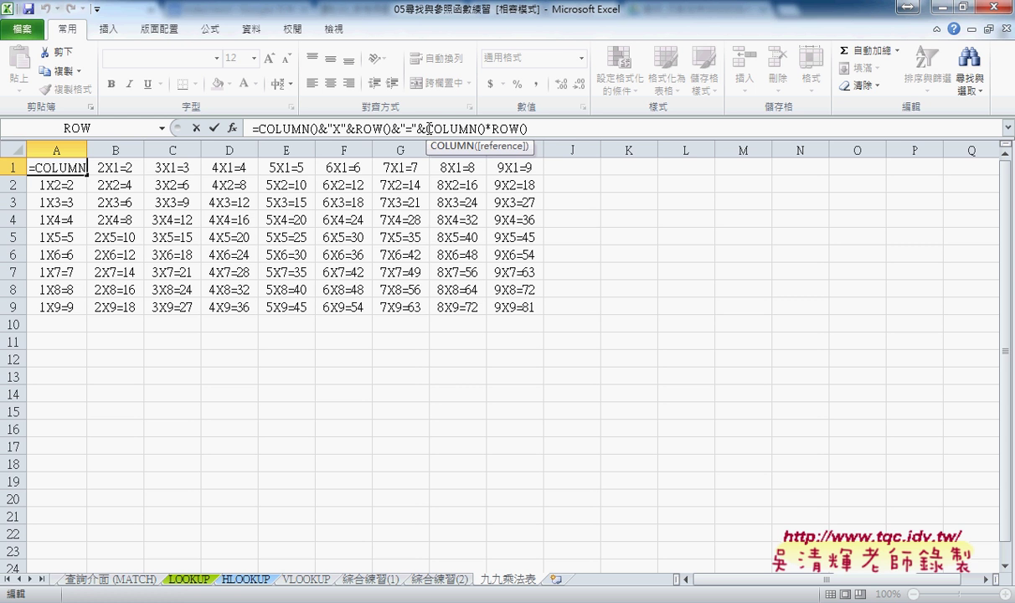
drag(485, 128, 492, 128)
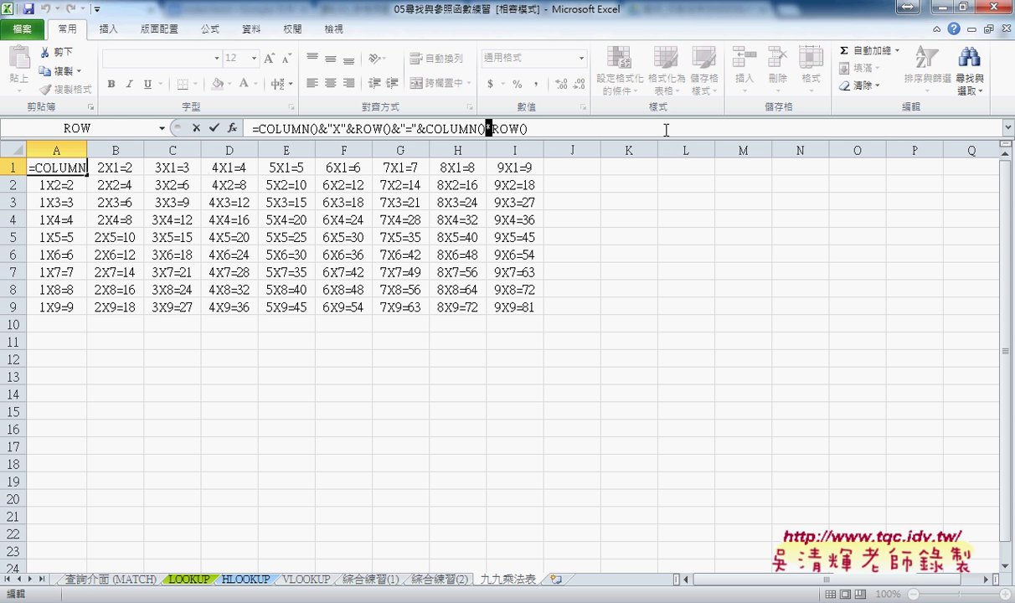
click(215, 129)
Clear B1:J9 and A2:A10, then fill A1's formula across to I1 and down to row 9
drag(100, 166, 544, 302)
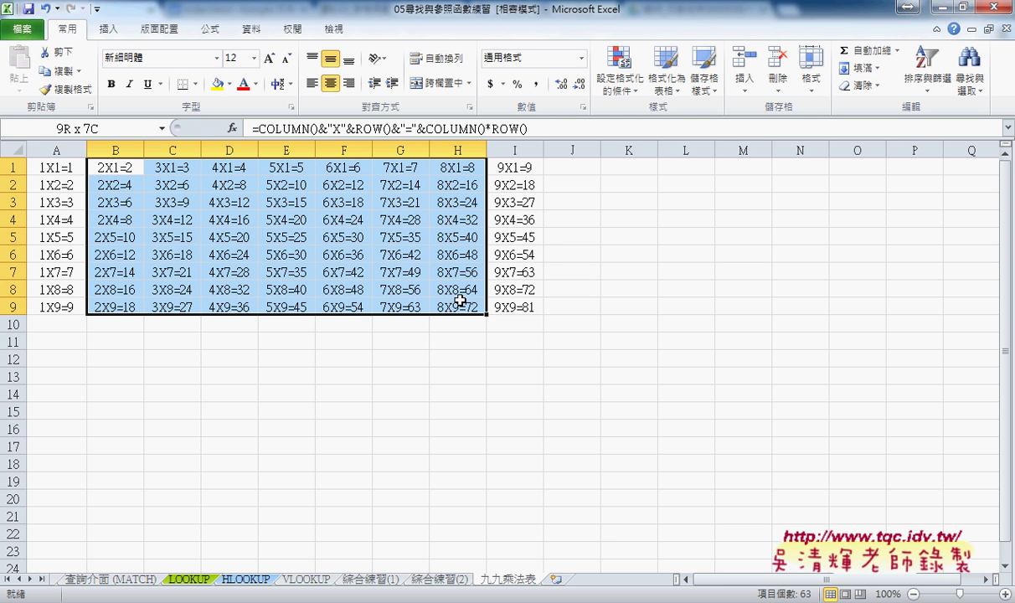
key(Delete)
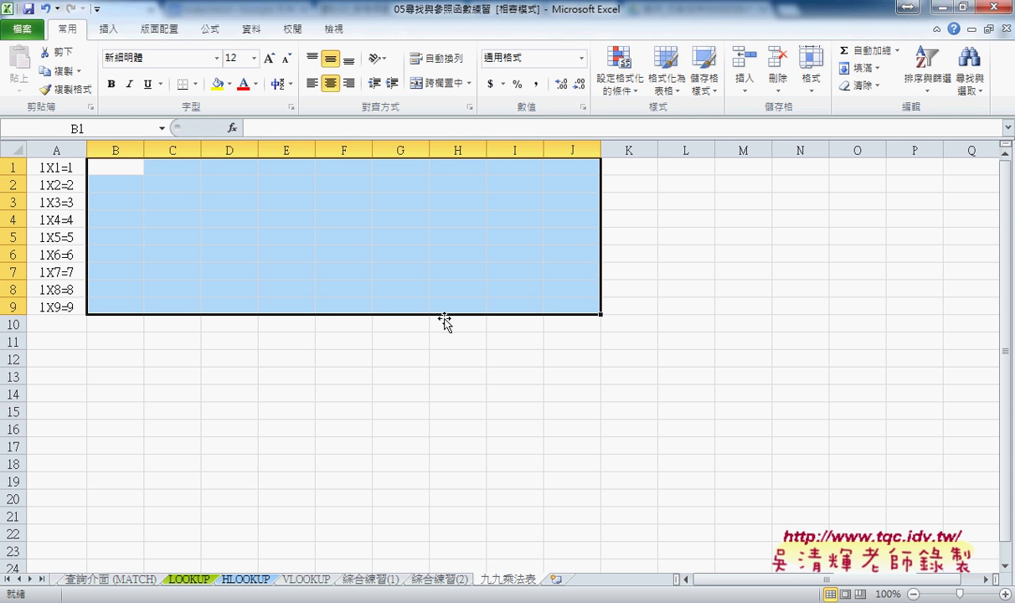
drag(55, 182, 54, 315)
key(Delete)
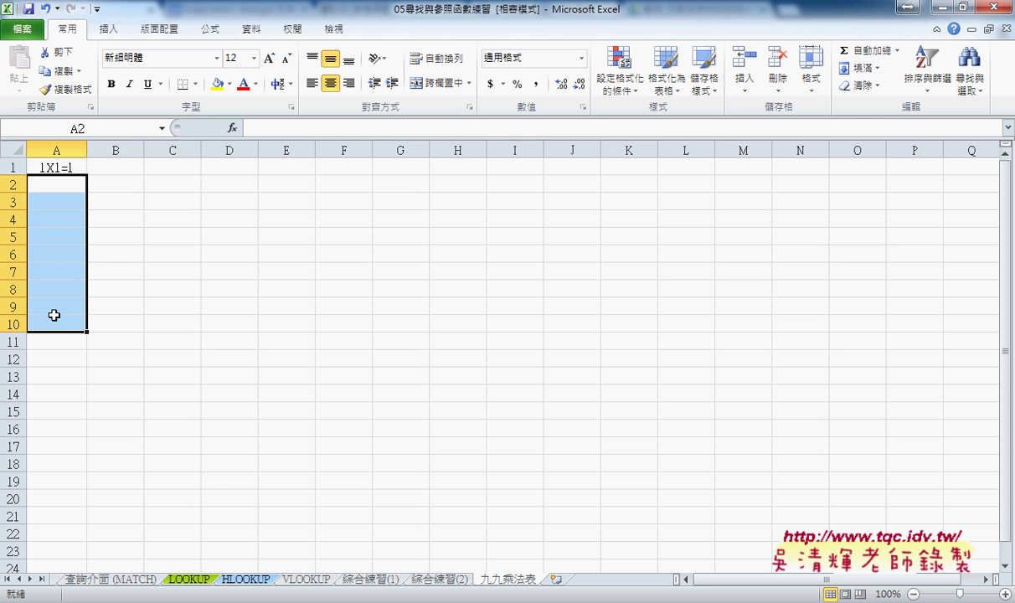
click(55, 162)
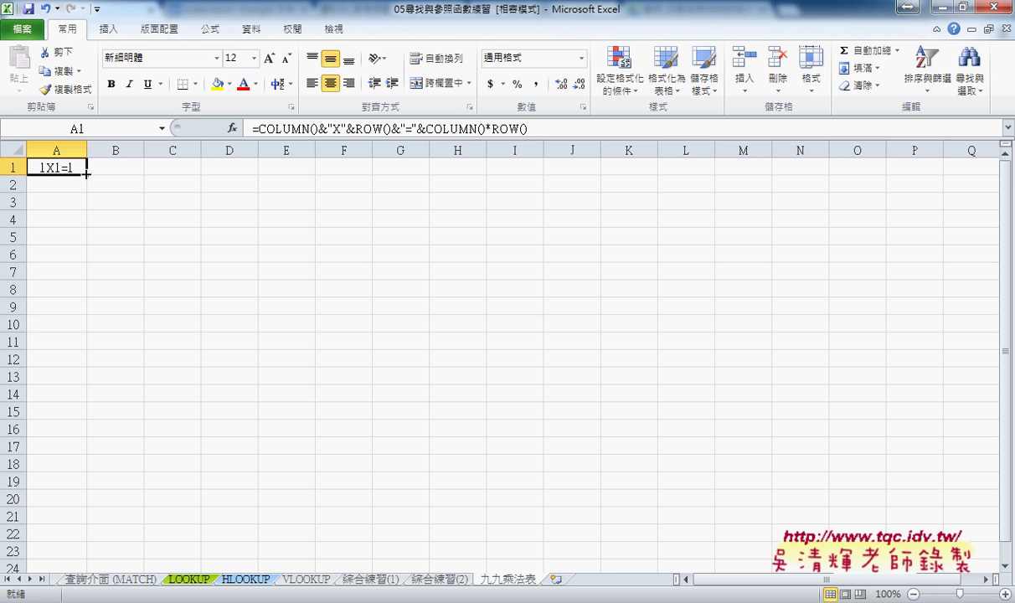
mouse_move(87, 173)
mouse_down()
mouse_move(545, 179)
mouse_move(545, 316)
mouse_up()
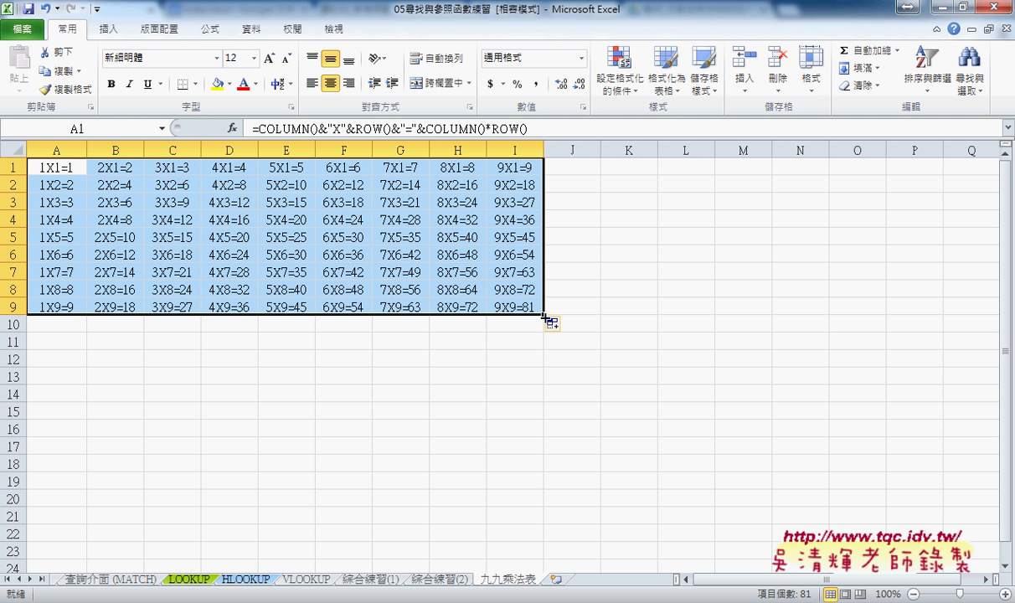
click(55, 169)
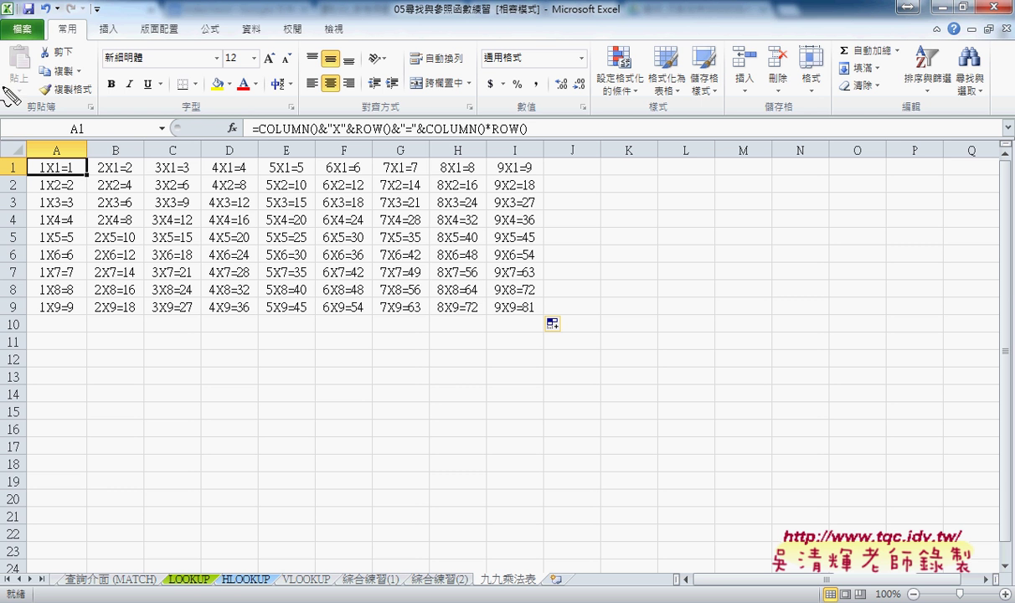
drag(261, 137, 382, 138)
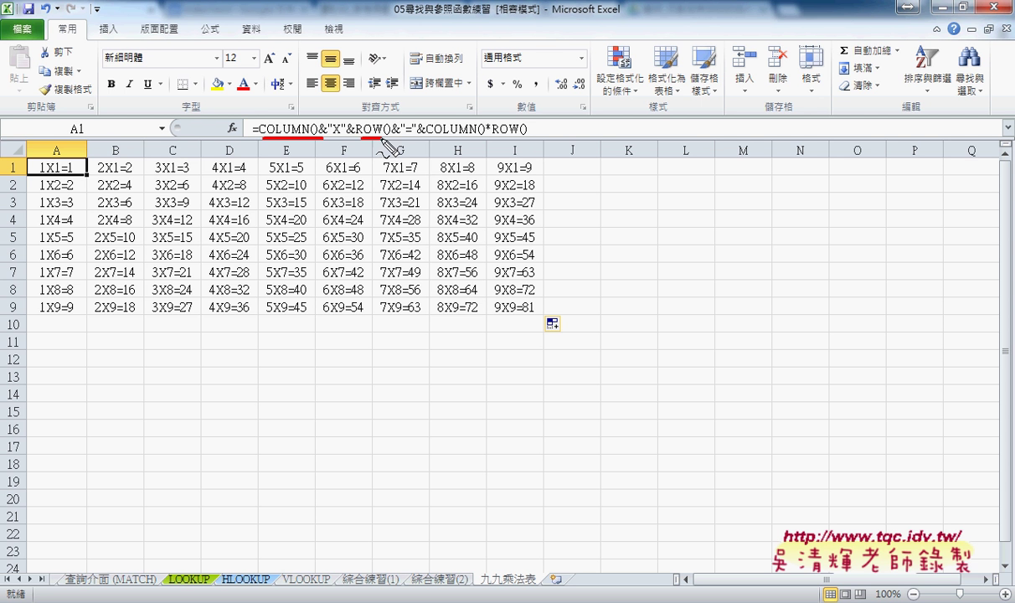
mouse_move(540, 320)
mouse_down()
mouse_move(176, 326)
mouse_move(21, 289)
mouse_move(18, 167)
mouse_move(495, 155)
mouse_move(543, 250)
mouse_move(539, 324)
mouse_up()
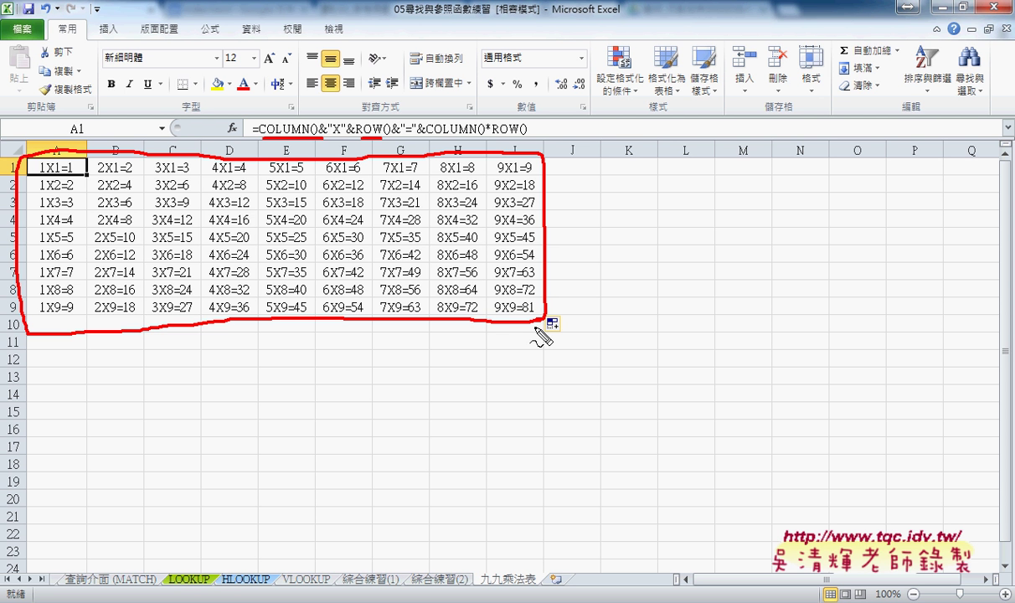
mouse_move(536, 597)
mouse_down()
mouse_move(483, 557)
mouse_move(550, 585)
mouse_move(566, 566)
mouse_move(537, 335)
mouse_move(534, 356)
mouse_move(558, 345)
mouse_up()
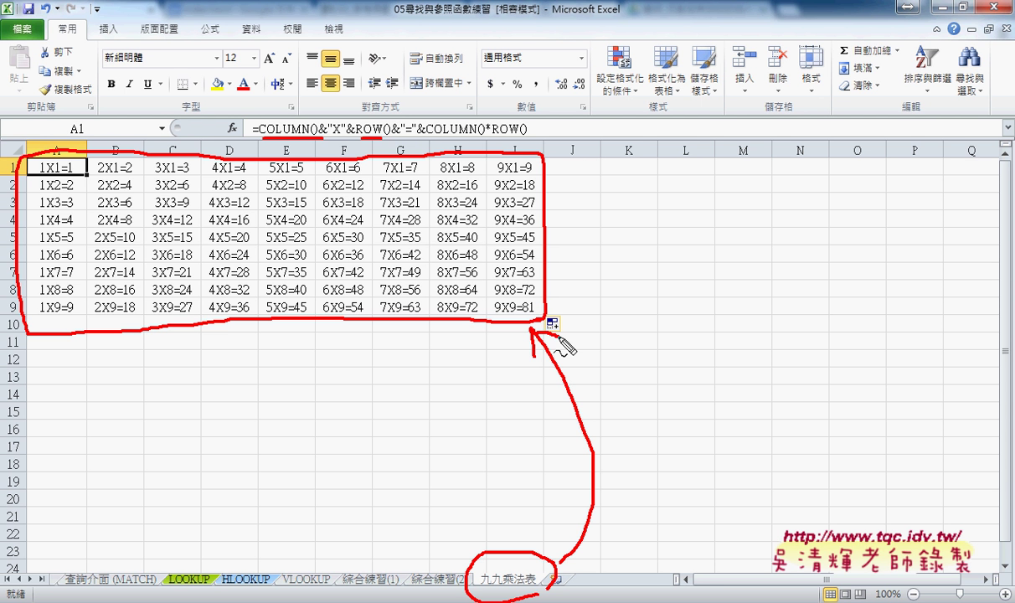
key(Escape)
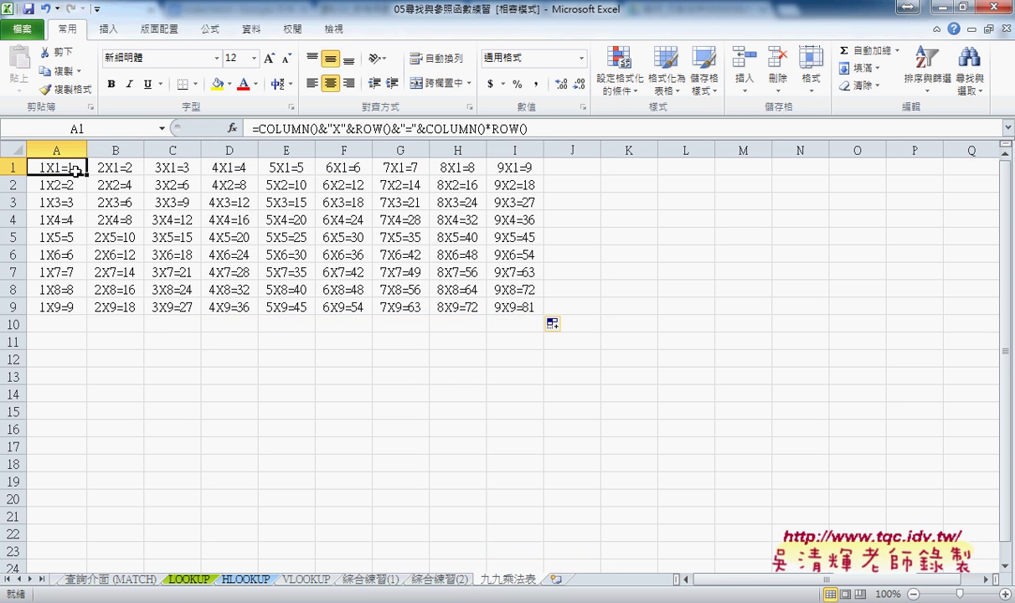
Clear A1:I9 and start A1's formula with COLUMN() from the function picker
drag(75, 170, 522, 310)
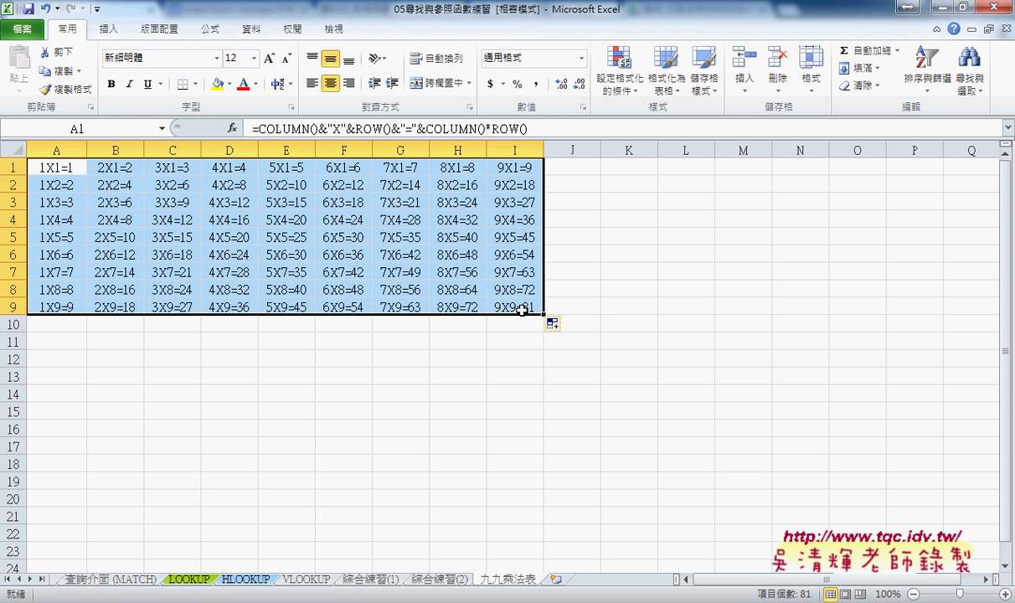
key(Delete)
click(63, 163)
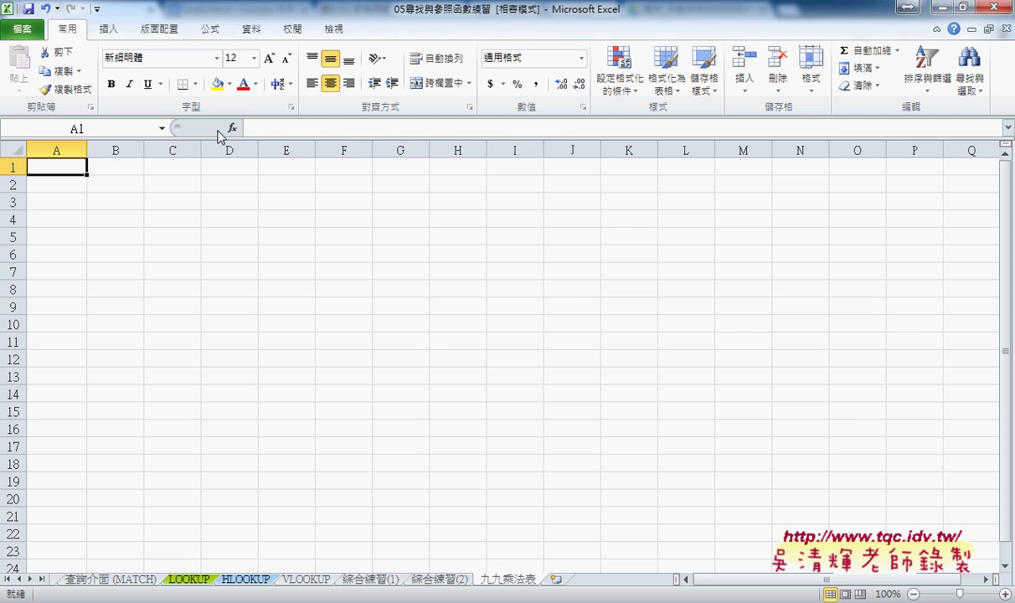
click(232, 129)
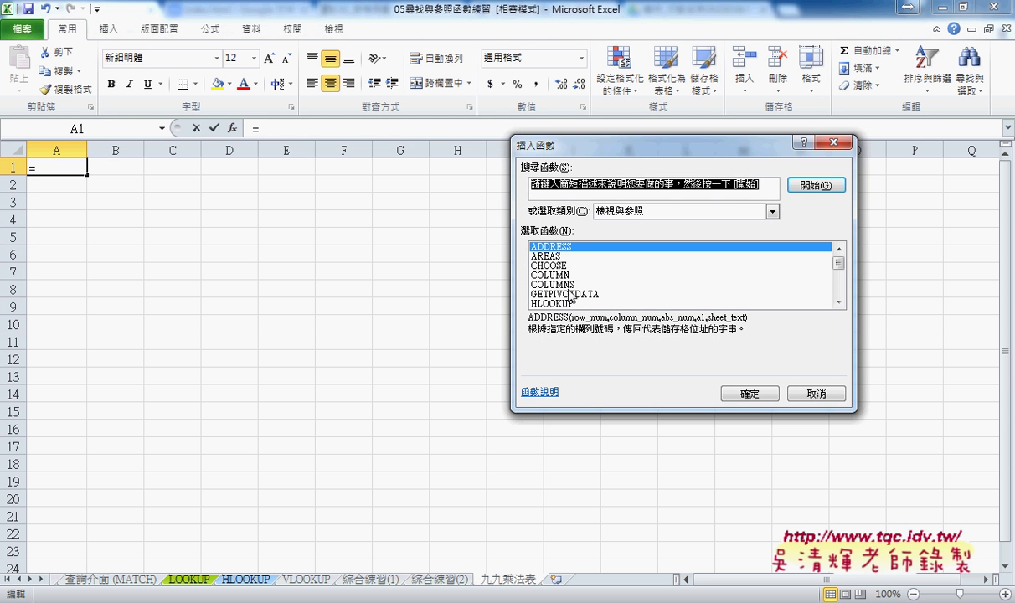
click(544, 275)
click(748, 392)
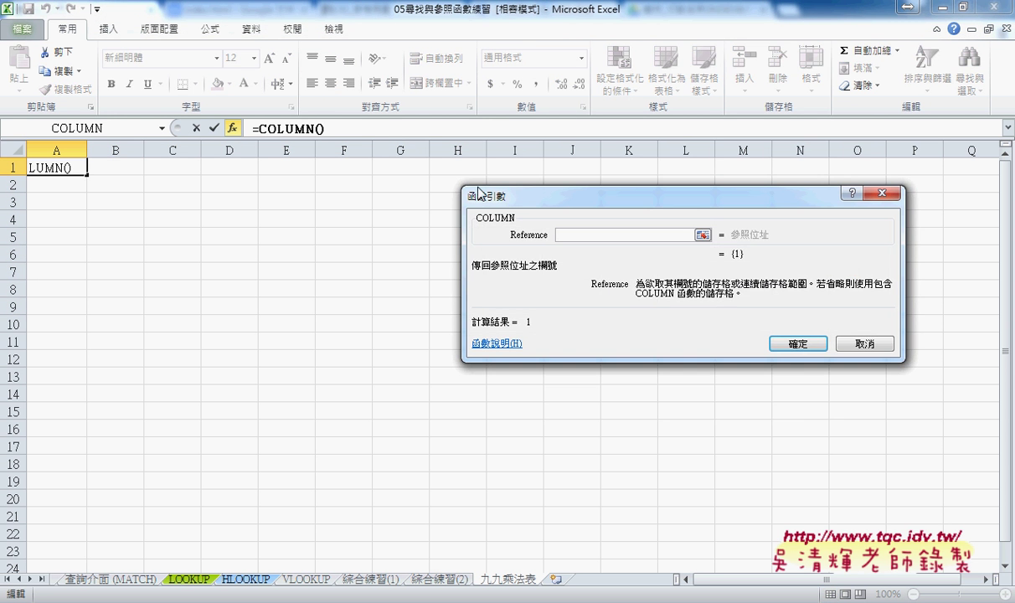
click(797, 343)
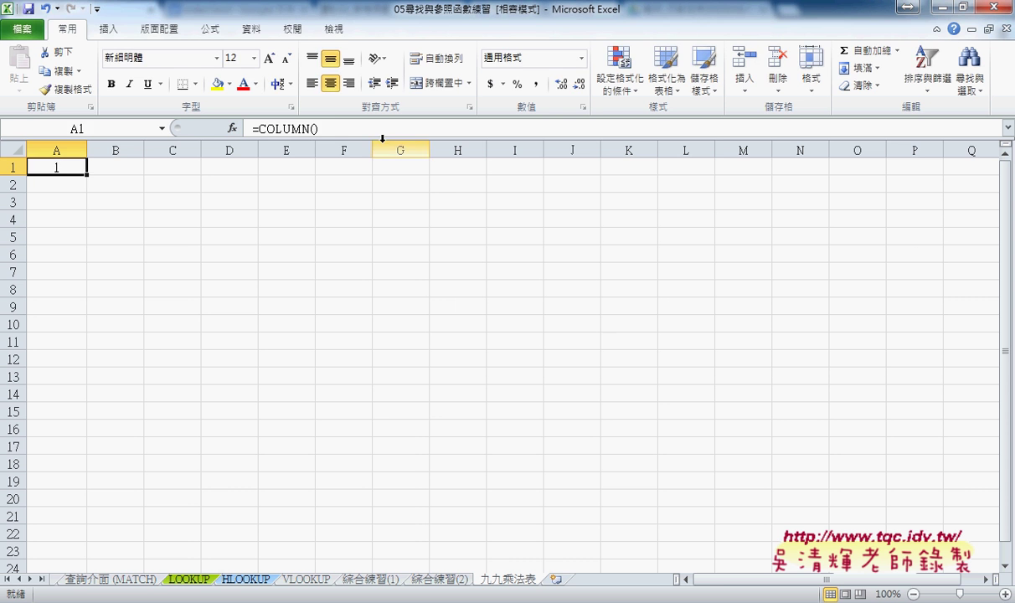
Extend A1's formula to COLUMN()&"X"&ROW()
click(346, 130)
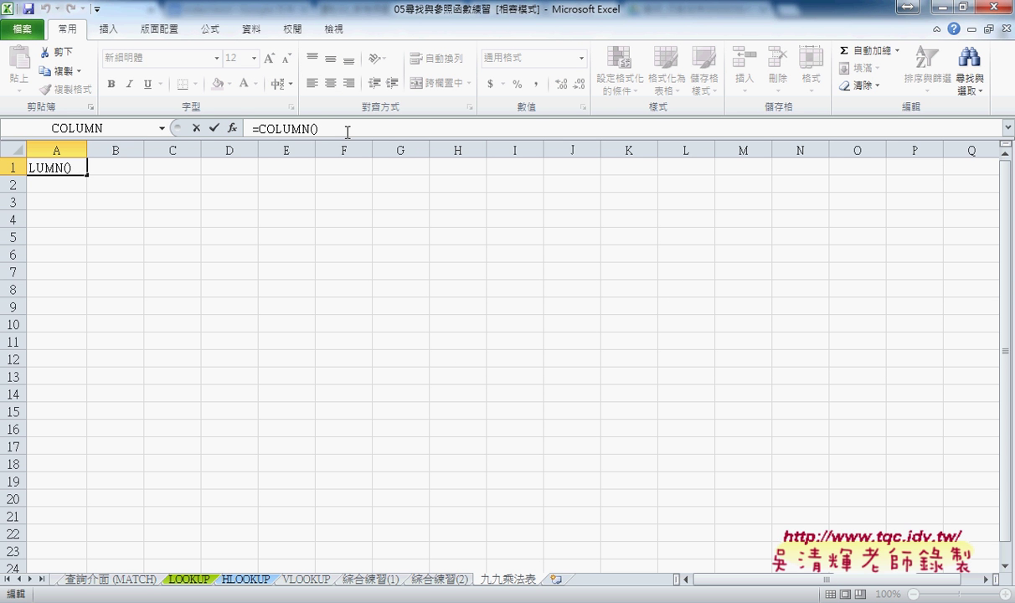
text(&"X)
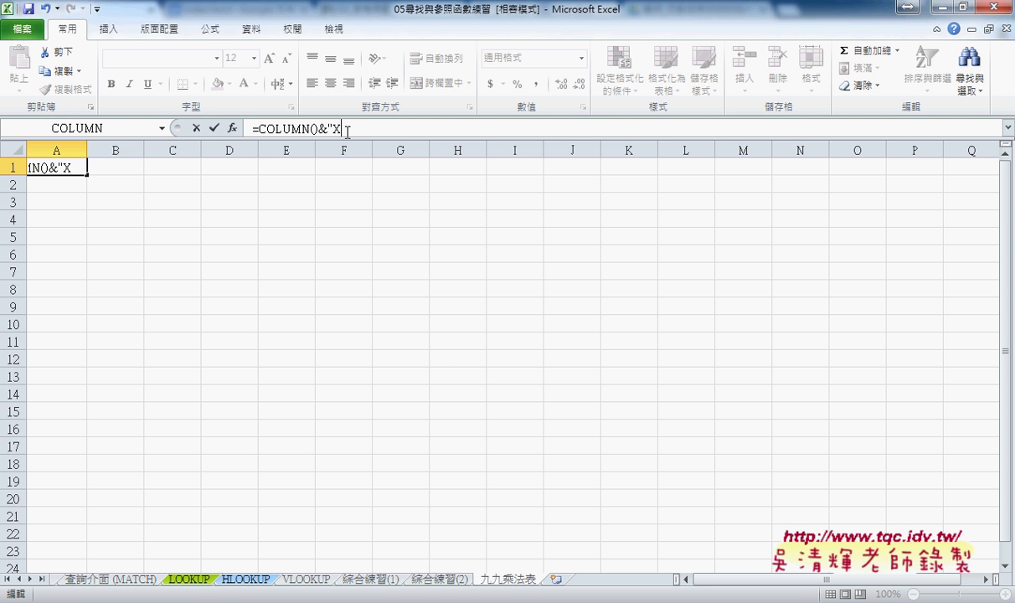
text("&)
click(162, 130)
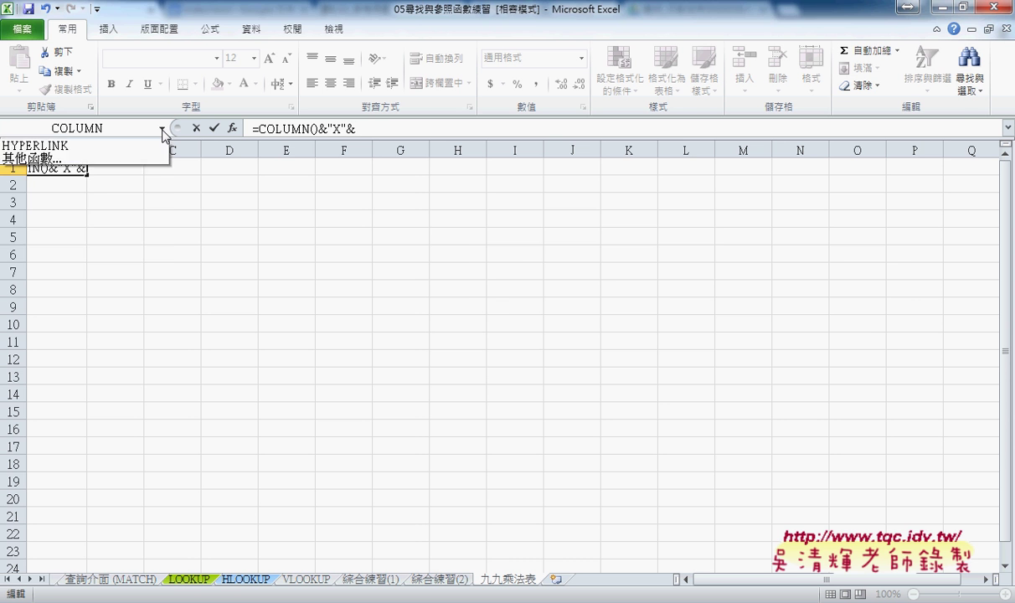
click(138, 159)
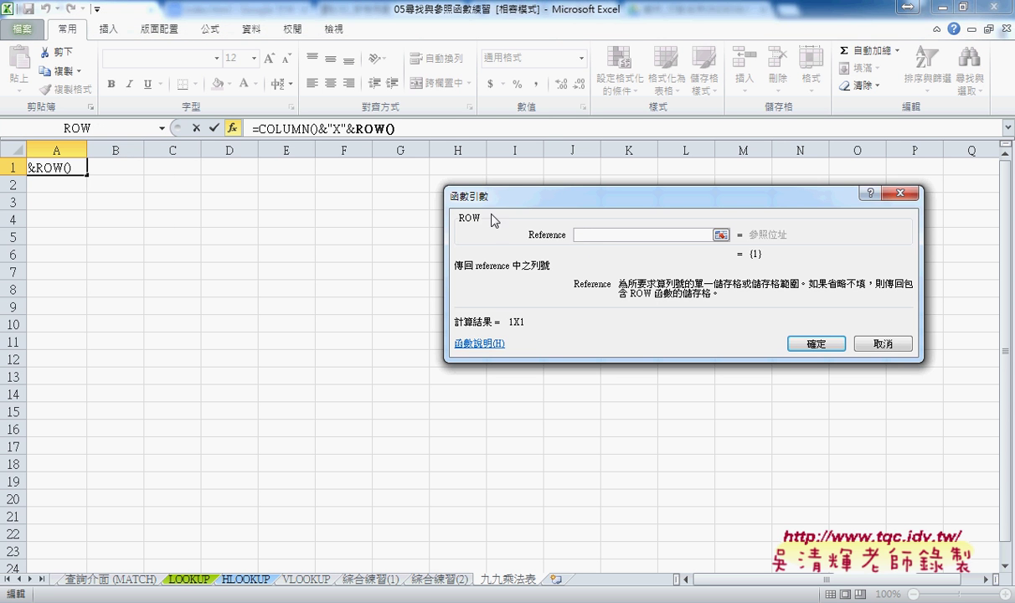
click(825, 346)
Append &"="&COLUMN()*ROW() to the formula so A1 shows 1X1=1
click(433, 129)
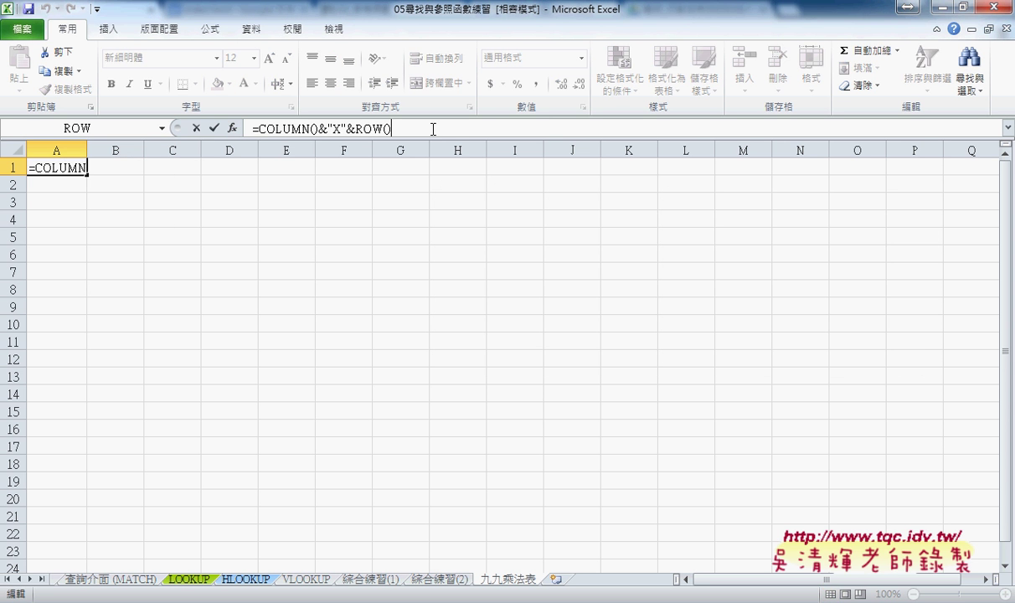
text(&)
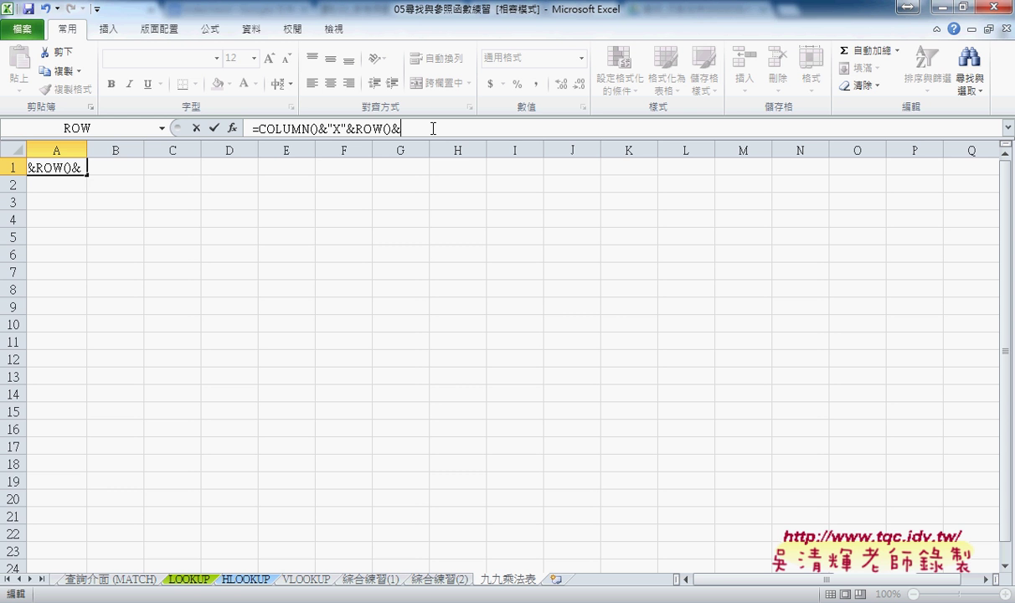
text(")
text(=")
text(&)
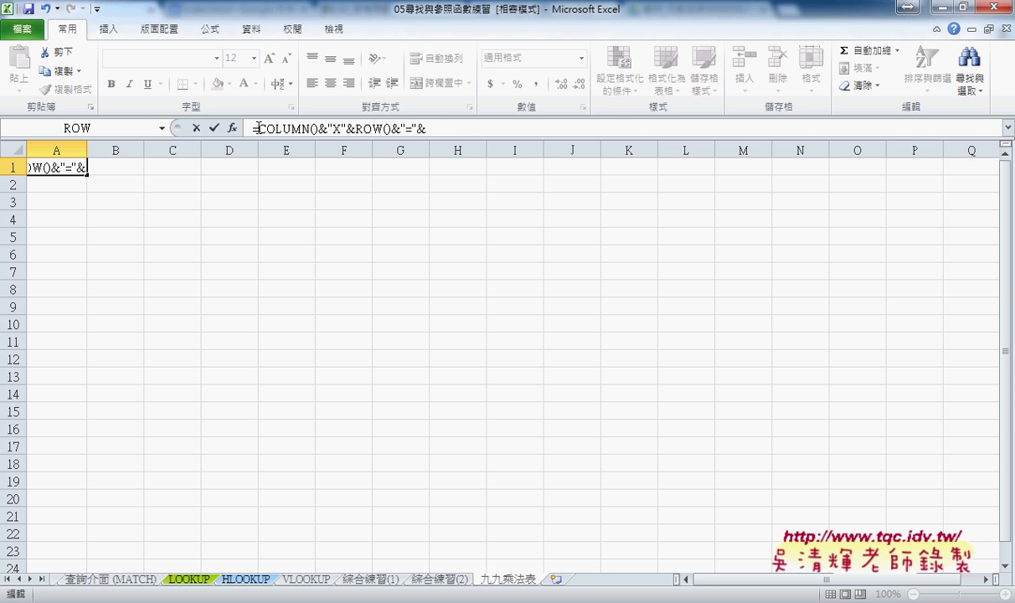
drag(259, 128, 391, 129)
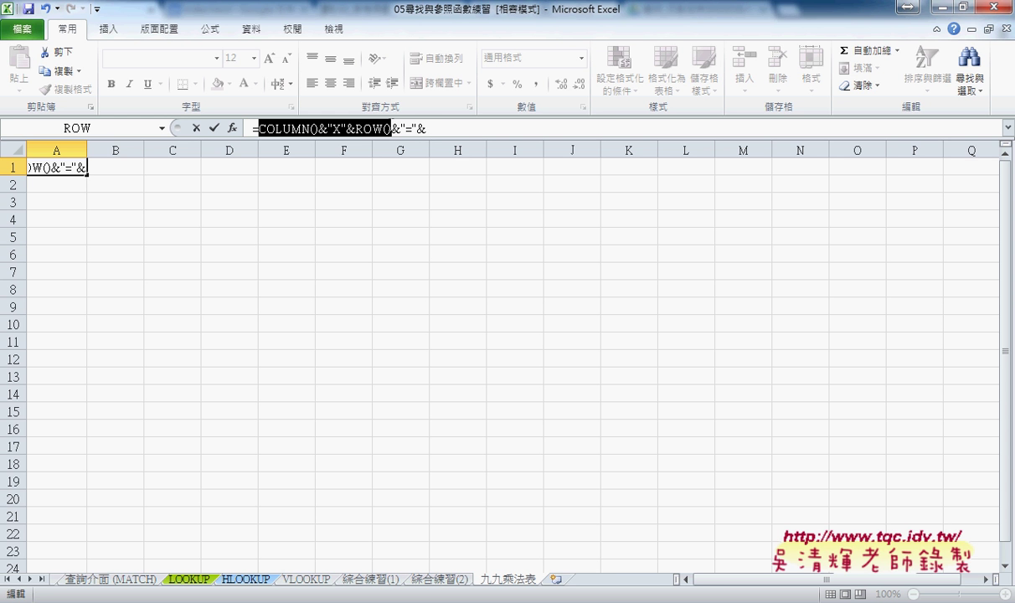
key(ctrl+c)
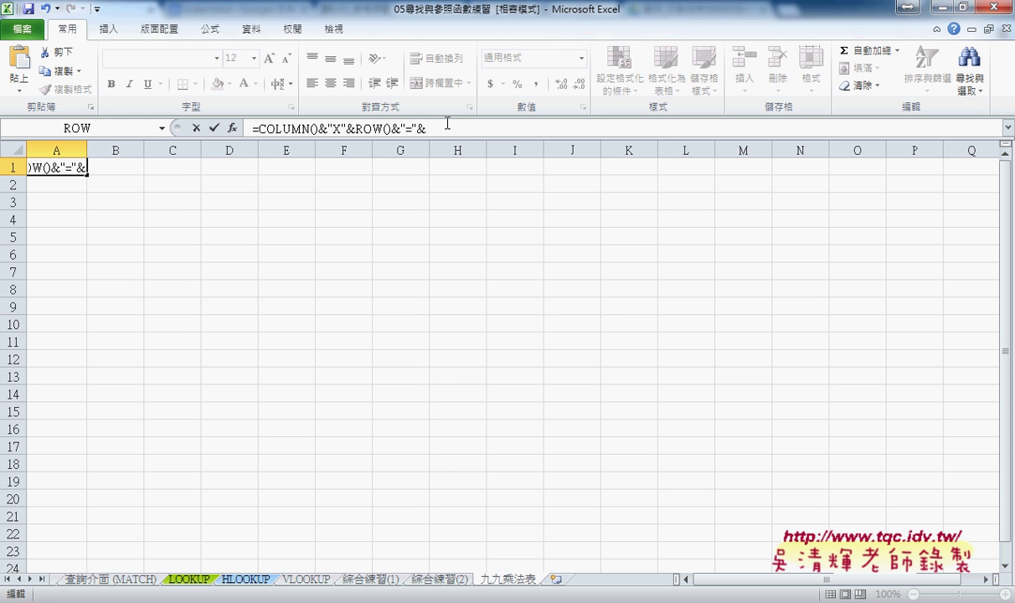
key(ctrl+v)
drag(488, 129, 523, 129)
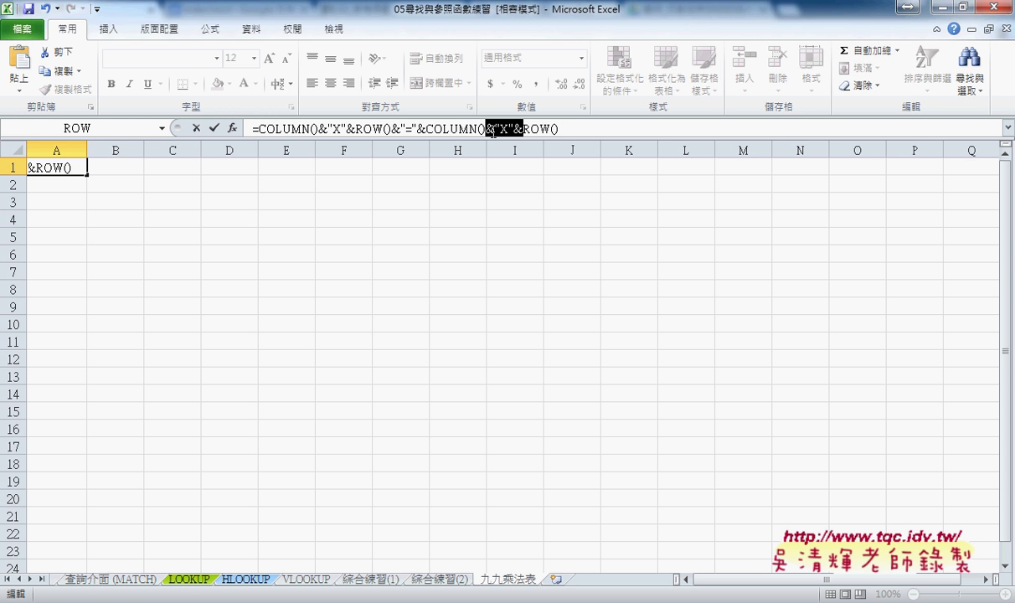
text(*)
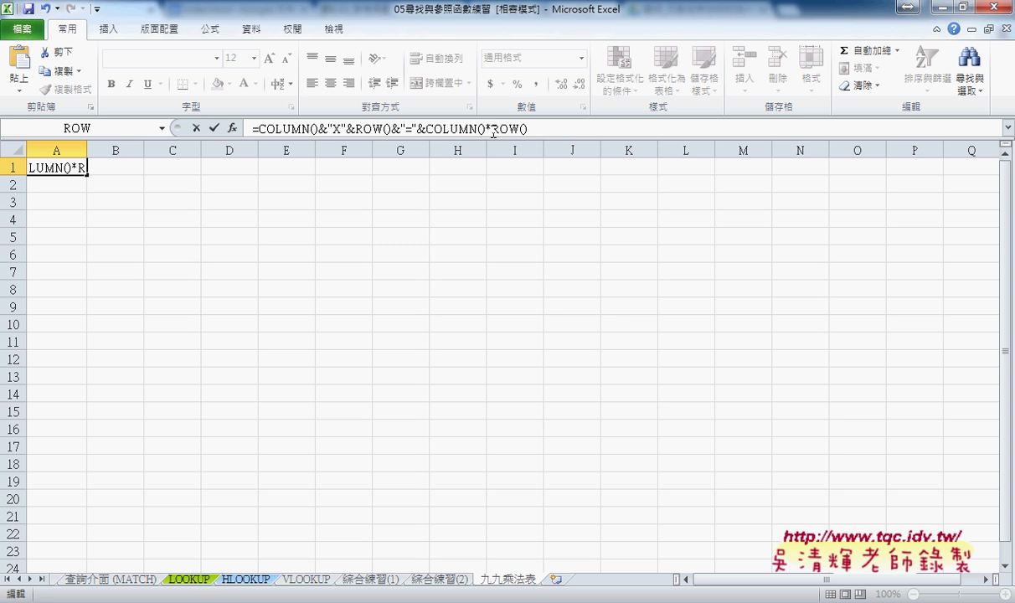
click(214, 127)
Fill A1's formula down to row 19 and right to column S, zooming out to 80%
mouse_move(86, 175)
mouse_down()
mouse_move(88, 313)
mouse_move(544, 315)
mouse_up()
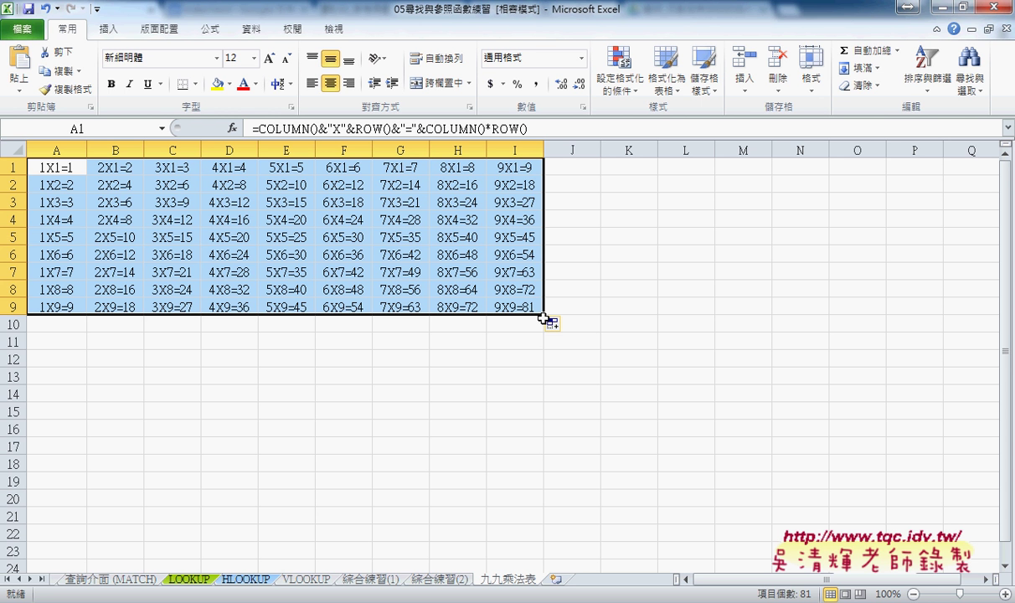
mouse_move(543, 319)
mouse_down()
mouse_move(540, 493)
mouse_move(932, 491)
mouse_up()
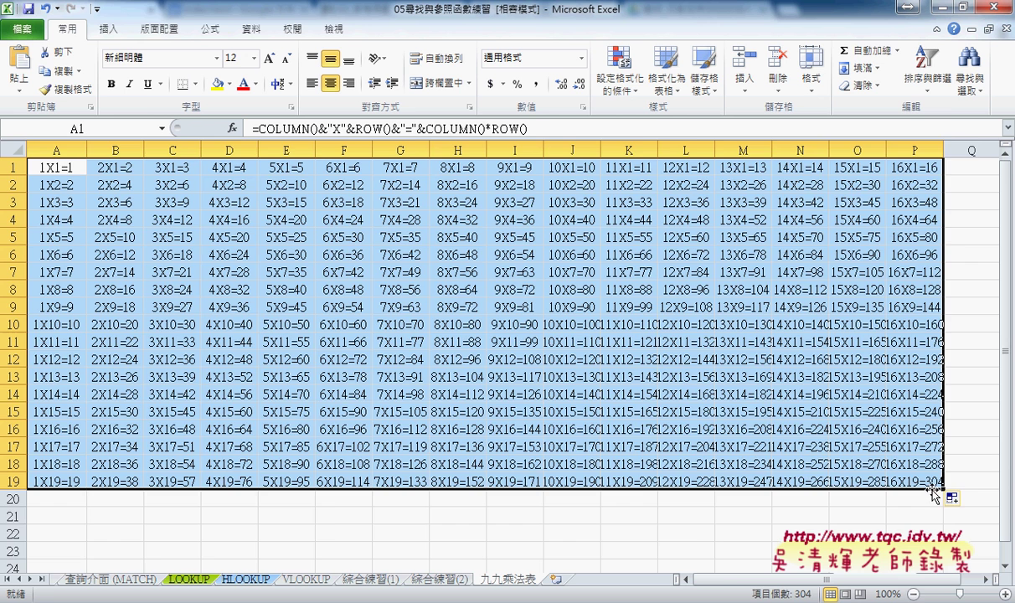
click(913, 595)
click(913, 594)
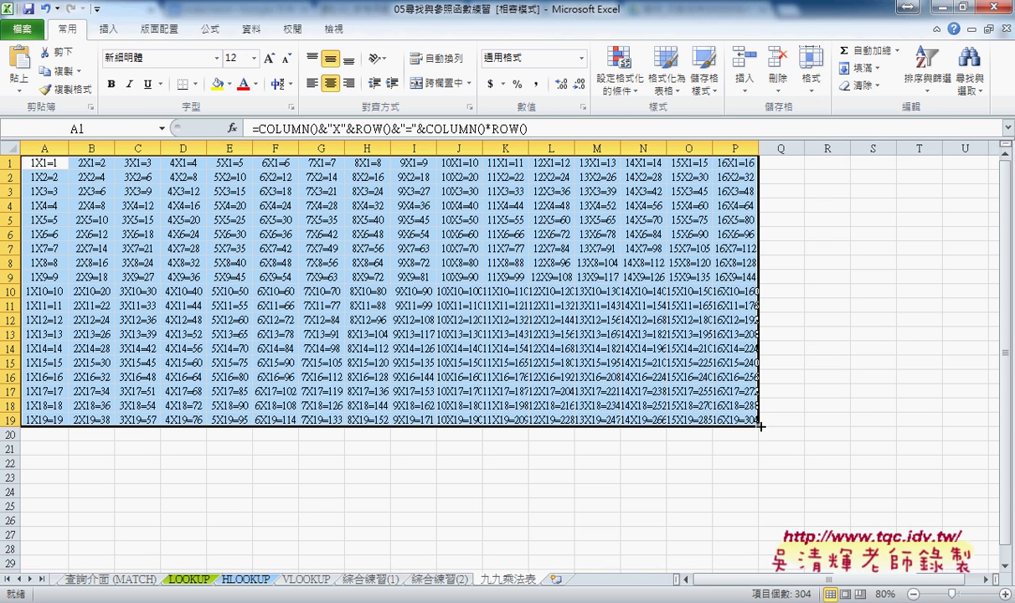
drag(760, 426, 887, 436)
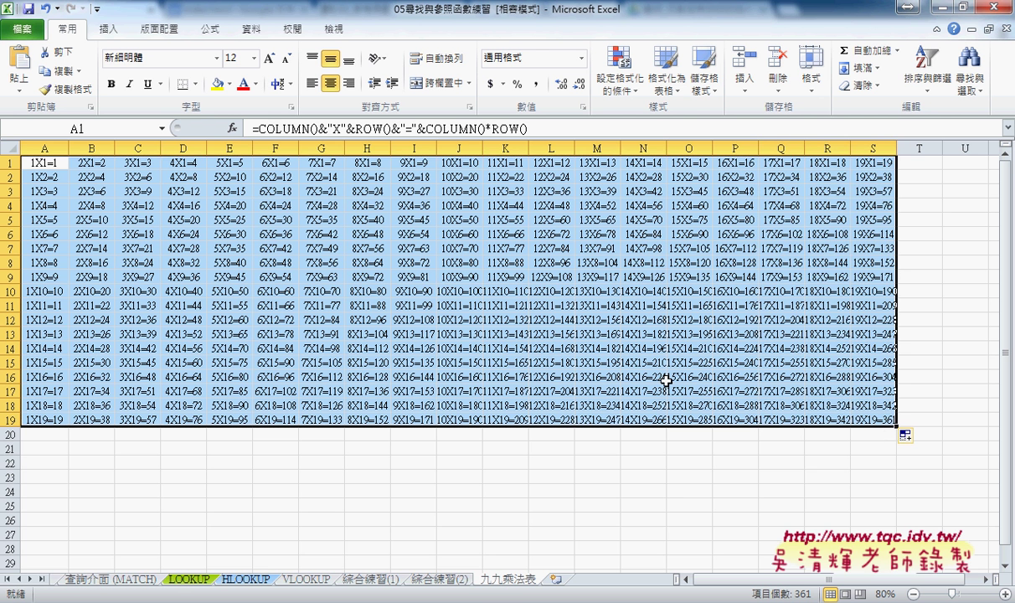
drag(45, 148, 872, 148)
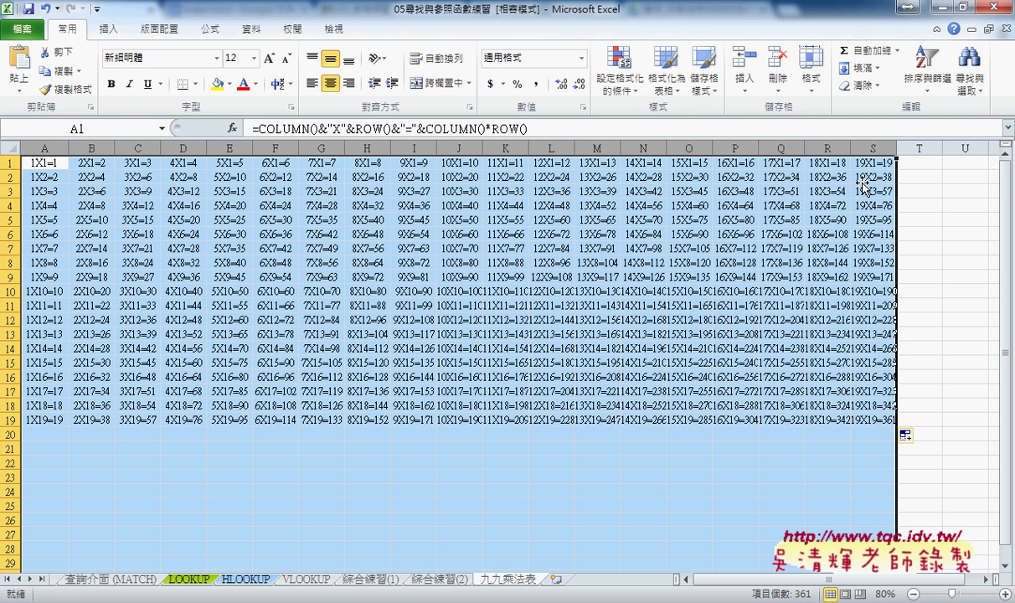
AutoFit the widths of columns A:S, then bring the Google Drive 01_入門 folder forward
click(810, 80)
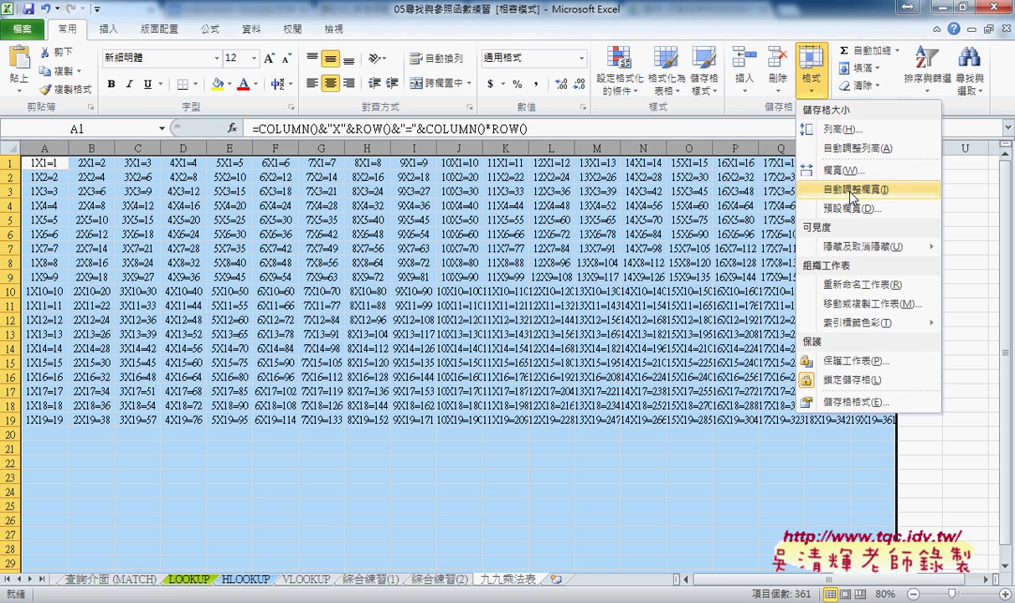
click(808, 189)
drag(899, 584, 914, 584)
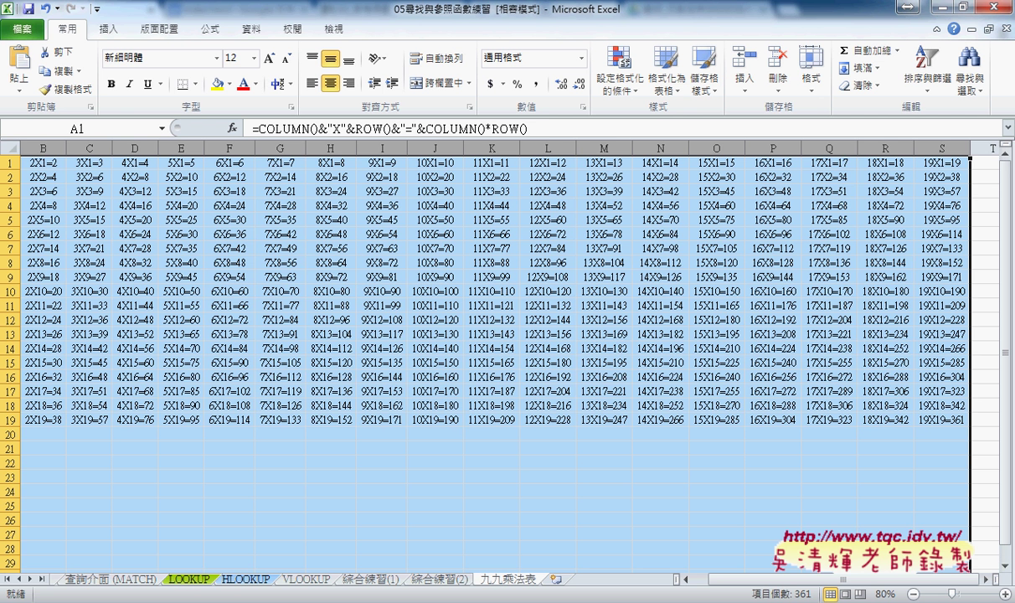
drag(727, 578, 720, 591)
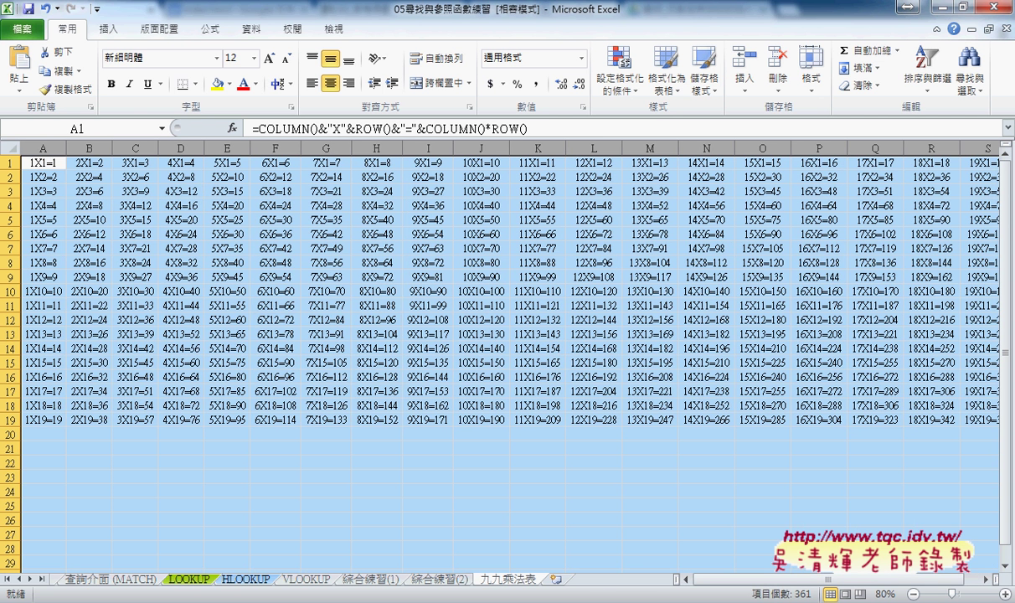
click(207, 487)
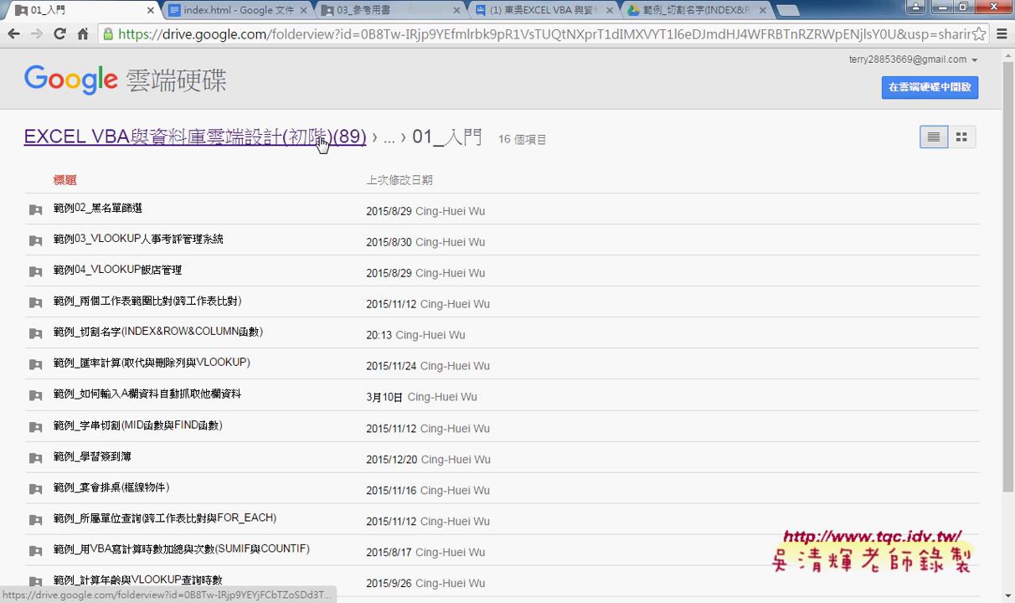
Open the 範例_切割名字 folder in Drive, then bring up the 切割名字Sample workbook in Excel
click(213, 335)
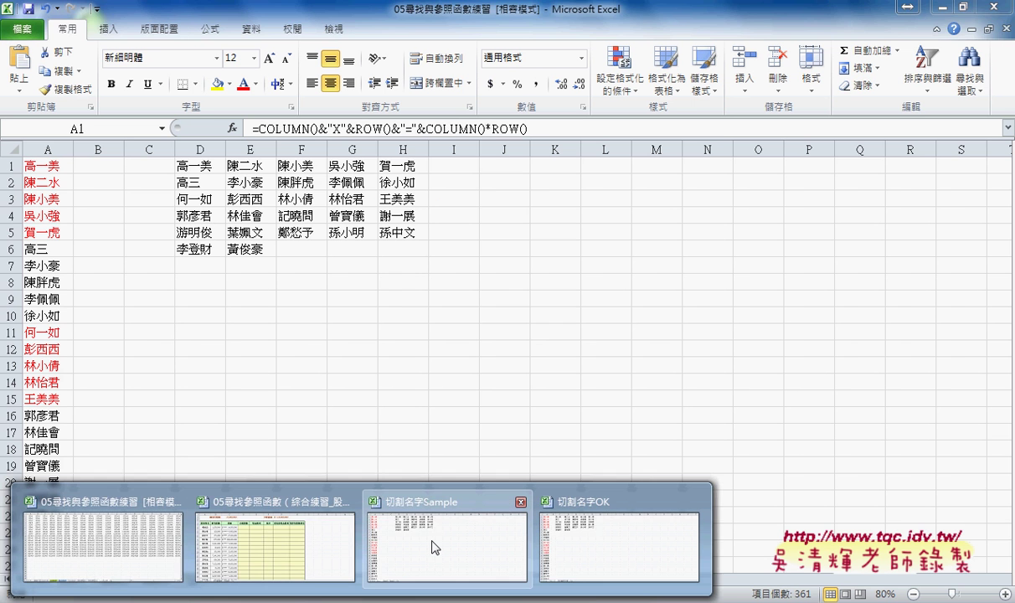
click(431, 546)
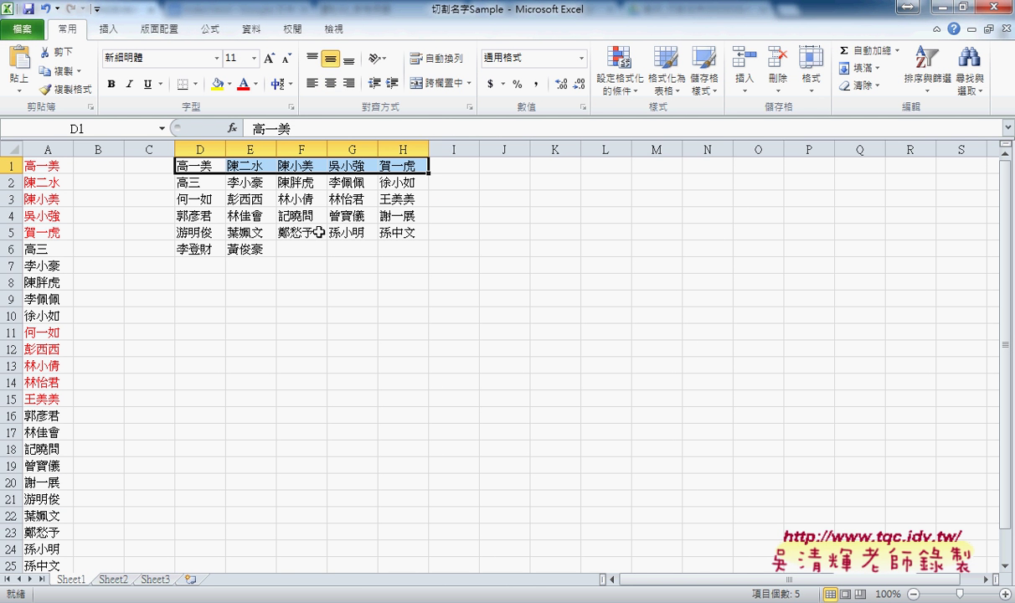
Delete the names from D1:H6, then select C1:H7
drag(182, 165, 408, 236)
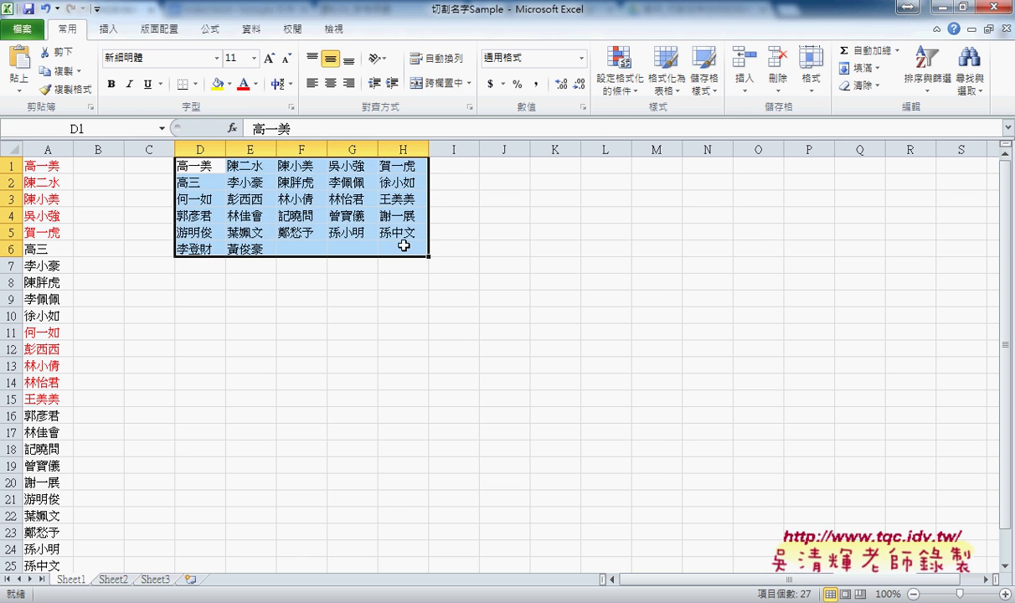
key(Delete)
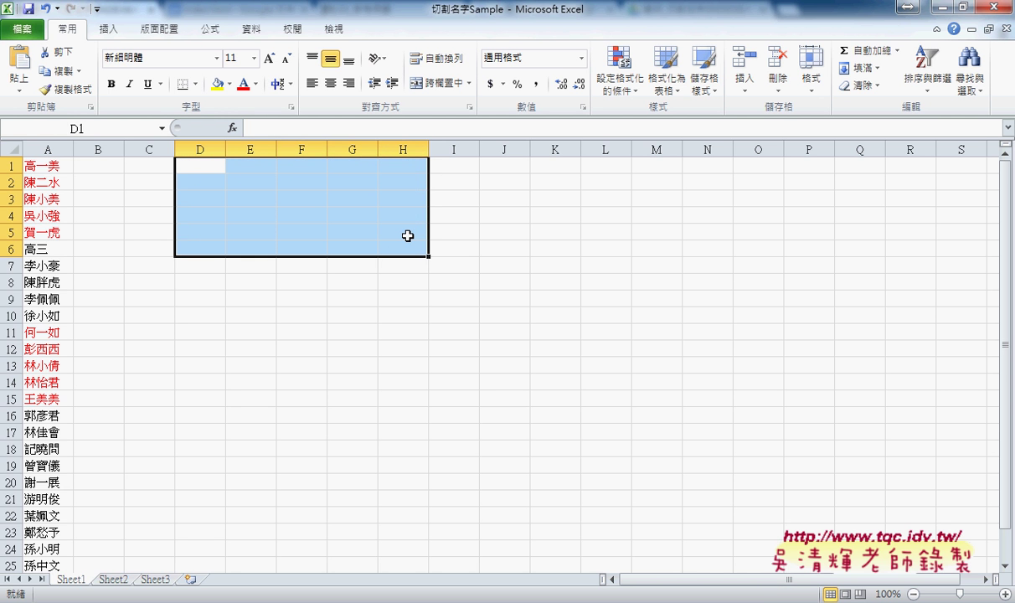
drag(144, 165, 402, 265)
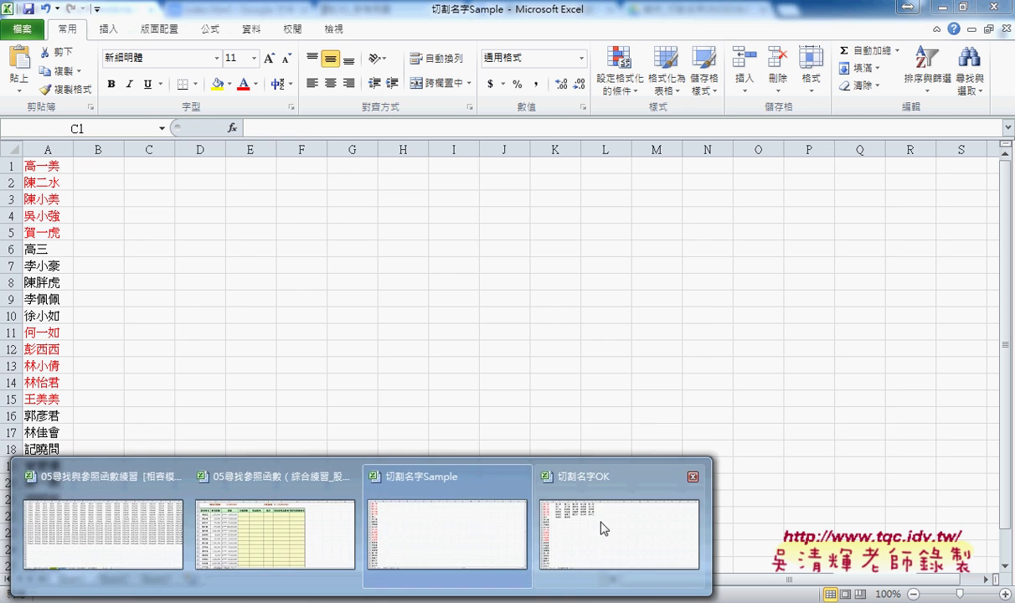
Bring up the finished 切割名字OK workbook showing names five per row in C1:G6
click(602, 519)
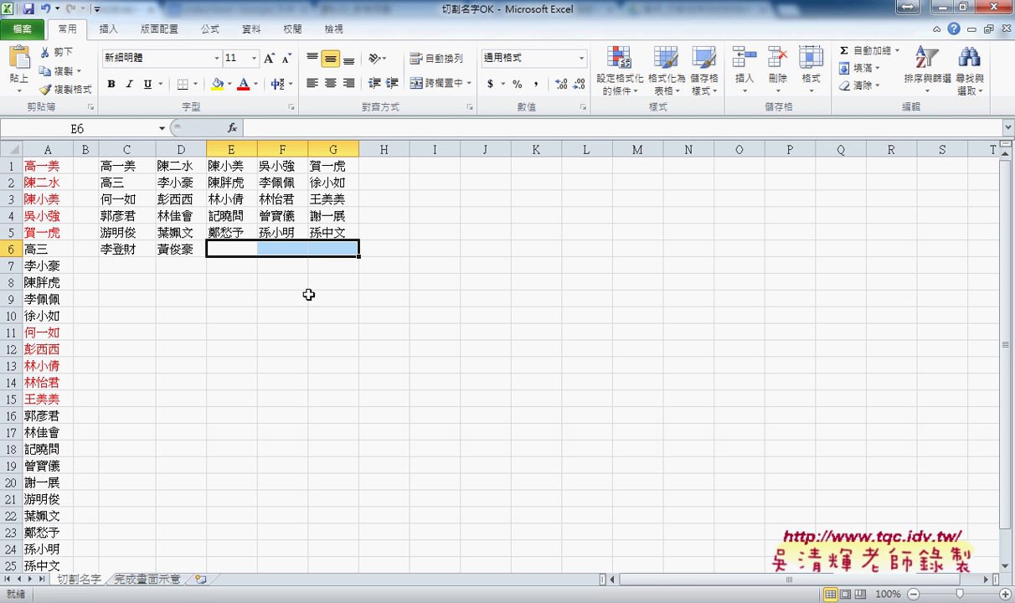